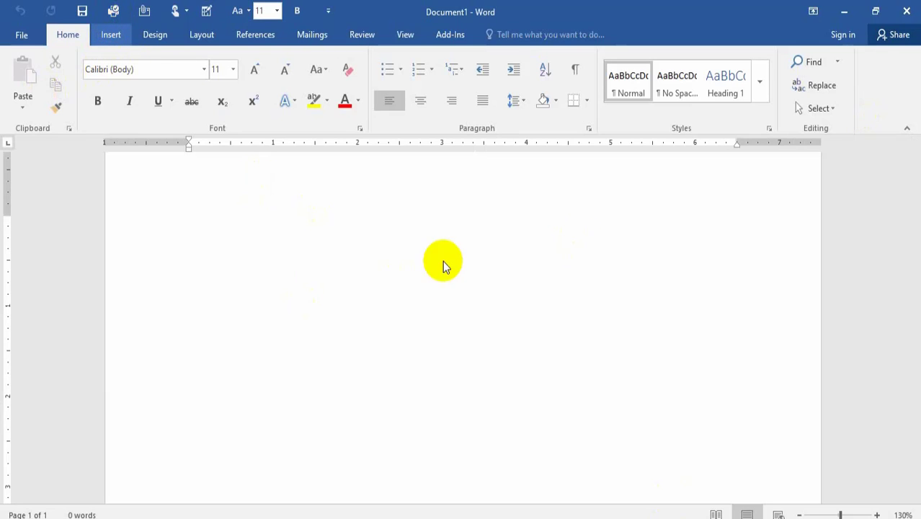
Insert a 3-D Pie chart into the blank document.
left_click(113, 36)
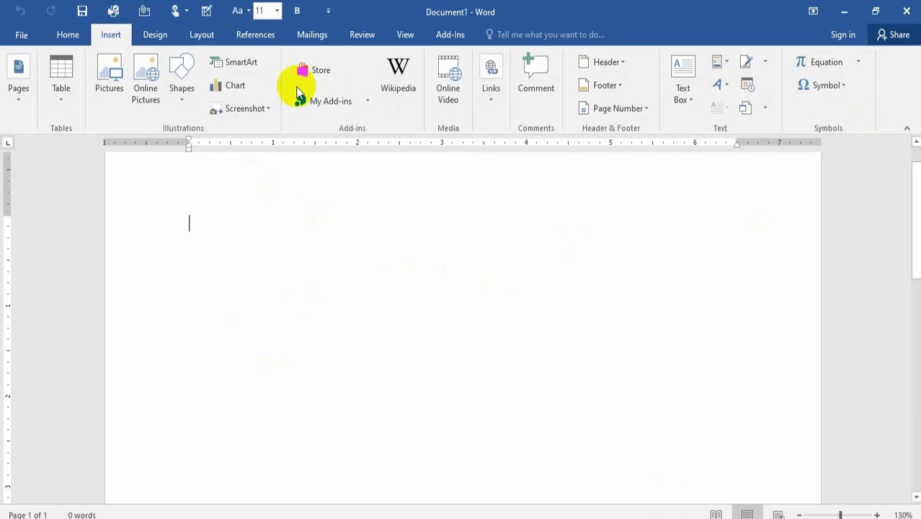
left_click(244, 90)
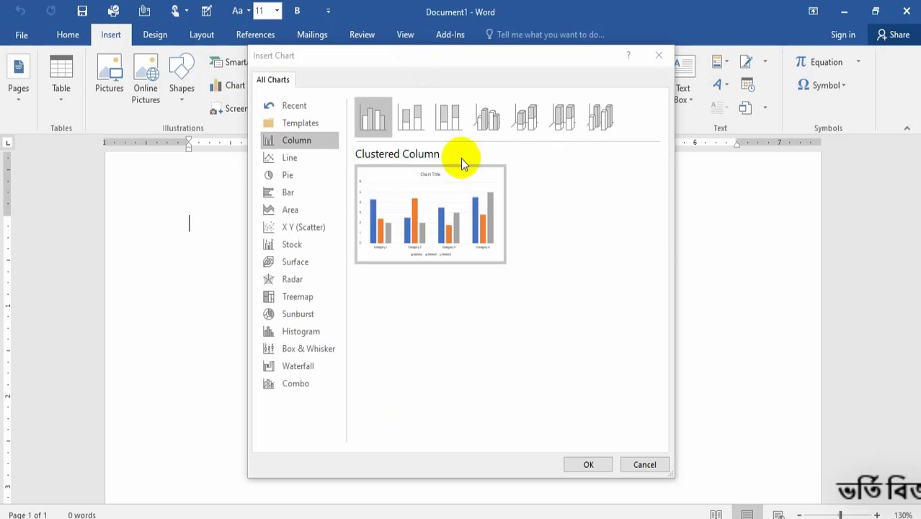
mouse_move(481, 252)
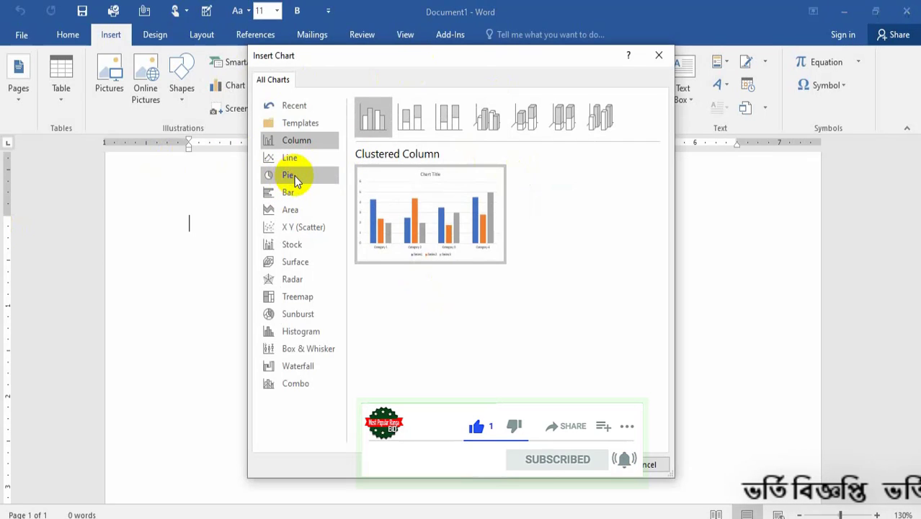
left_click(294, 176)
mouse_move(496, 178)
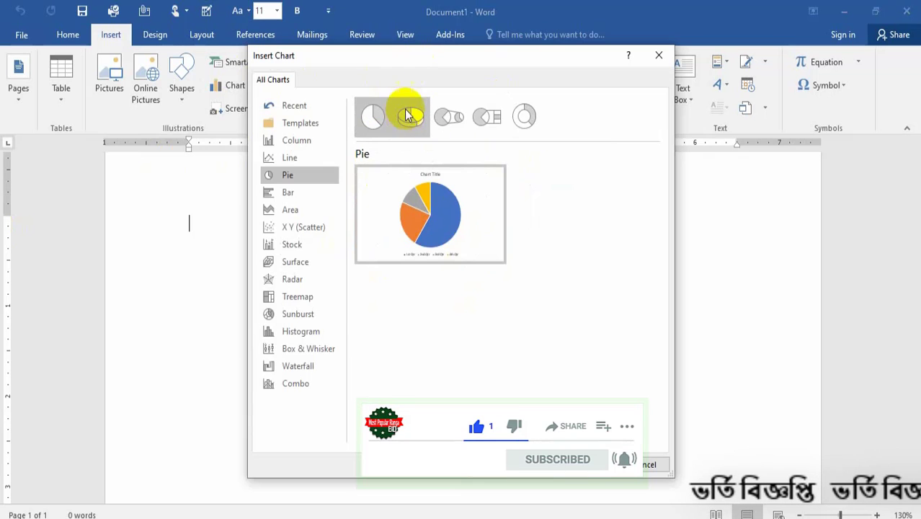
left_click(411, 119)
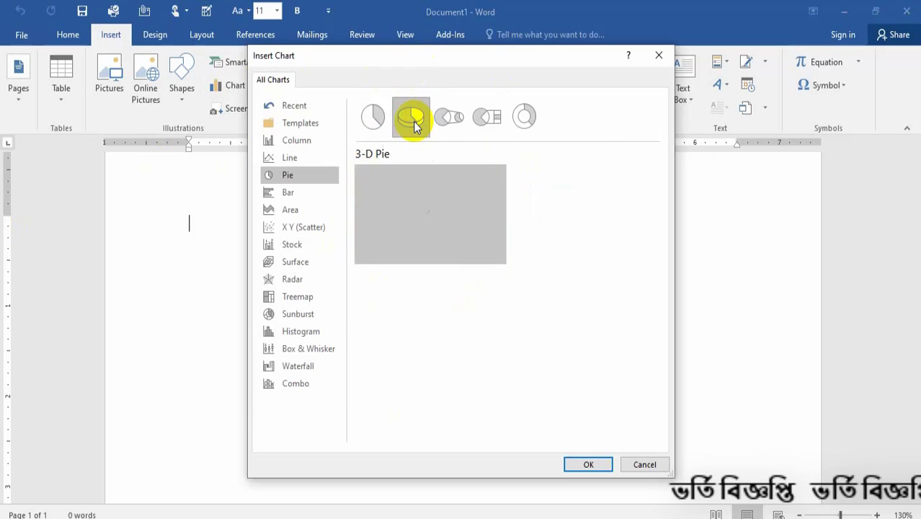
left_click(454, 127)
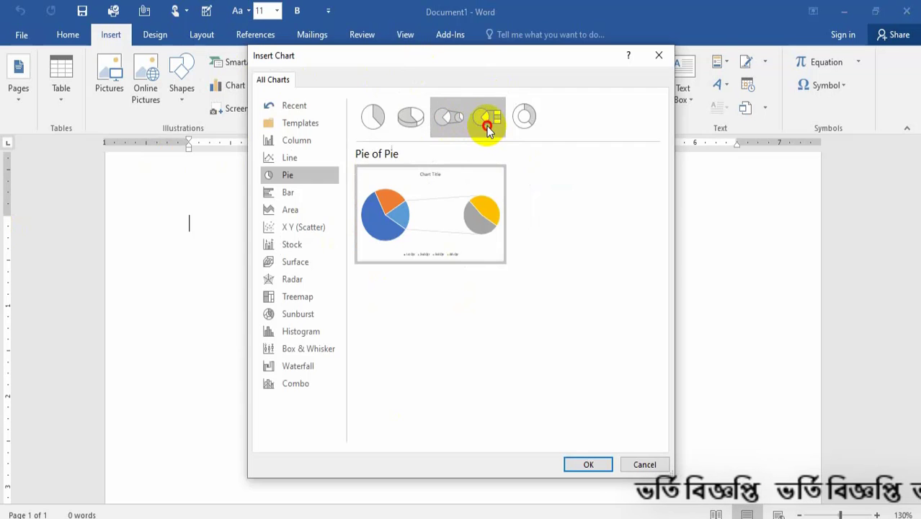
left_click(486, 122)
left_click(533, 121)
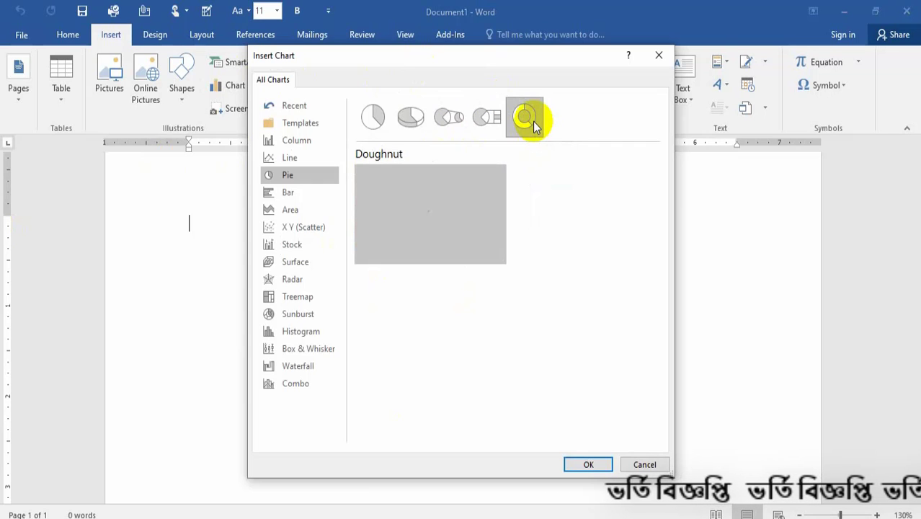
left_click(454, 119)
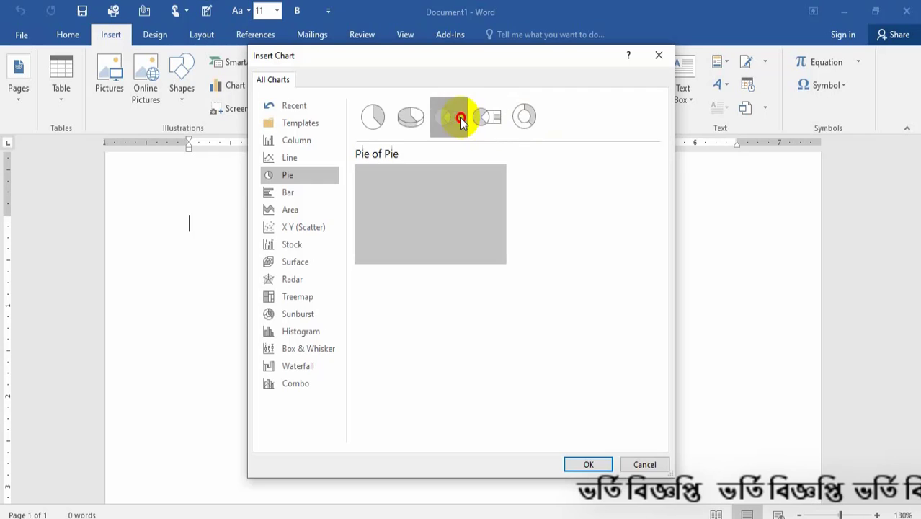
left_click(420, 118)
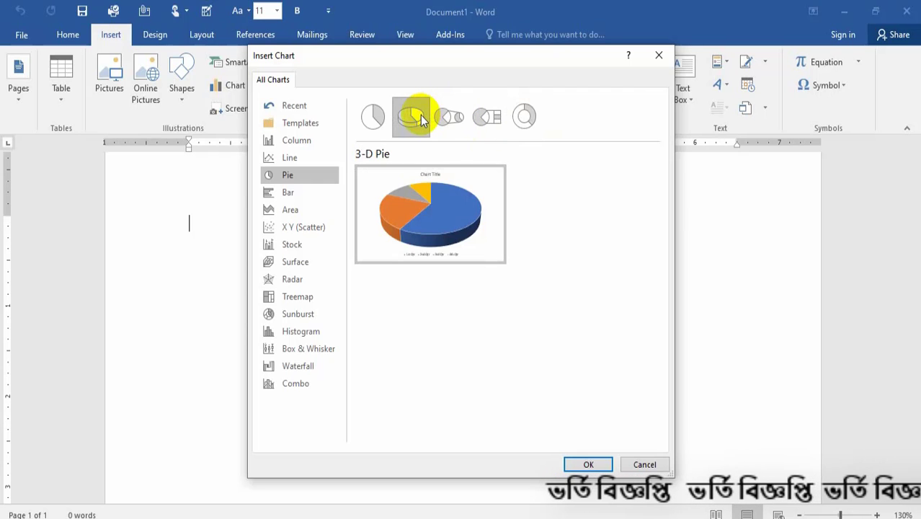
left_click(363, 124)
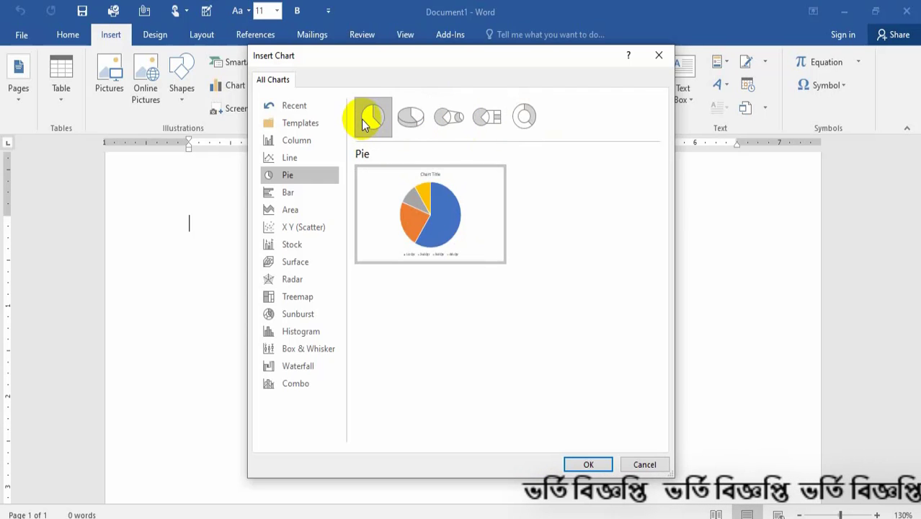
left_click(401, 124)
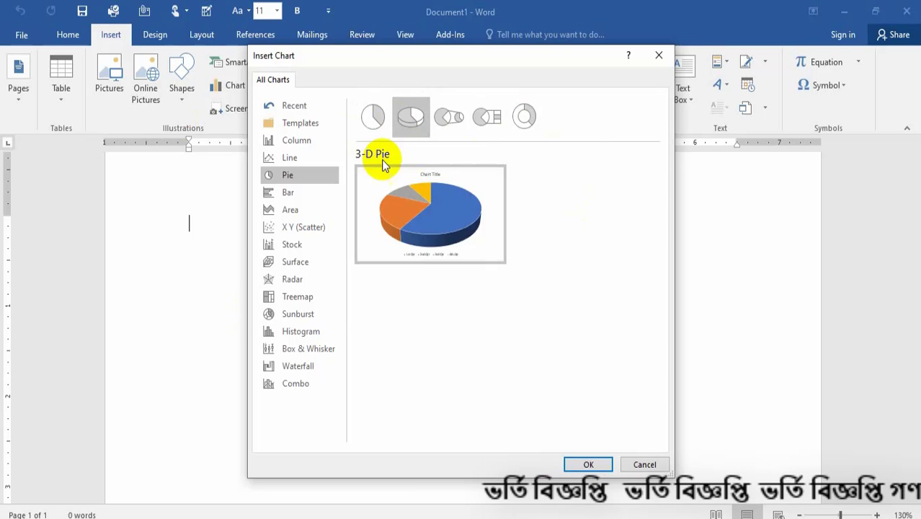
mouse_move(422, 186)
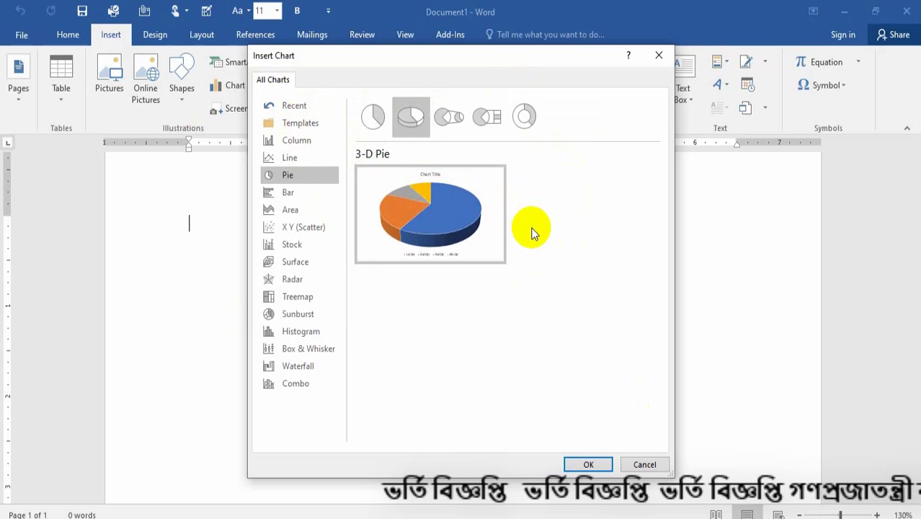
mouse_move(444, 206)
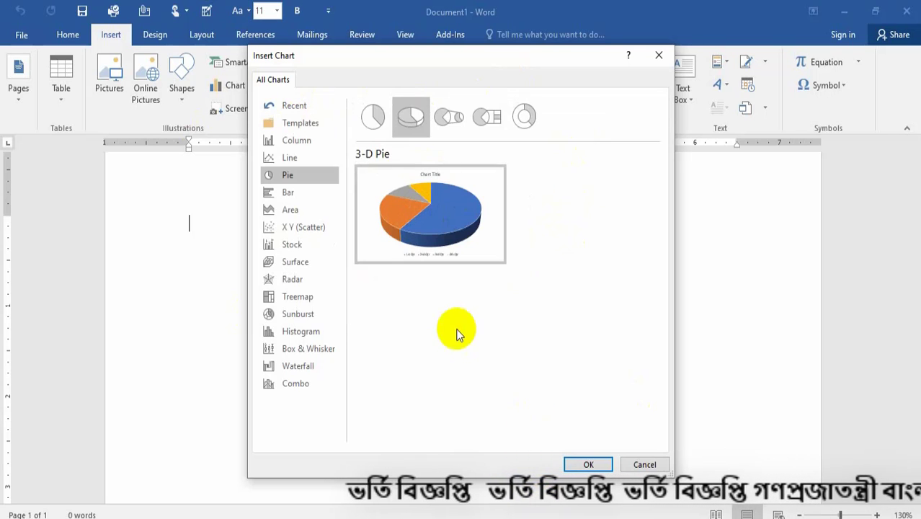
left_click(583, 464)
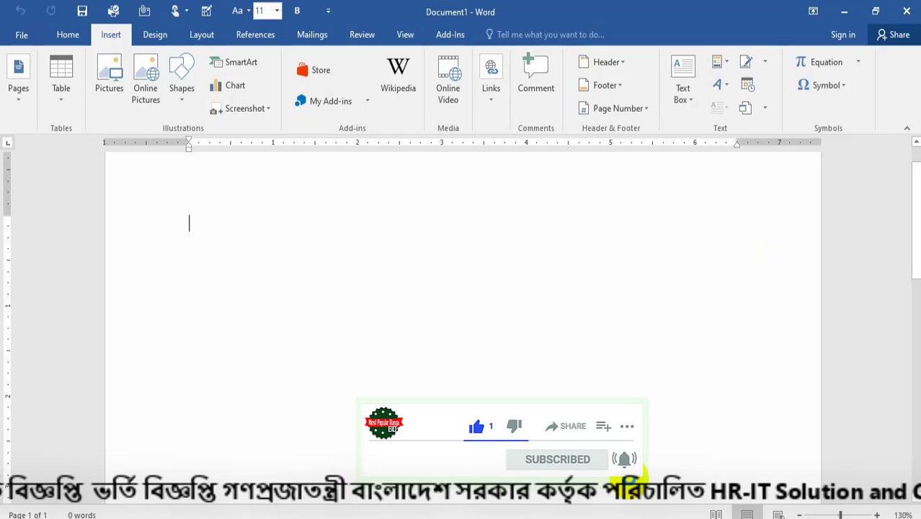
mouse_move(646, 517)
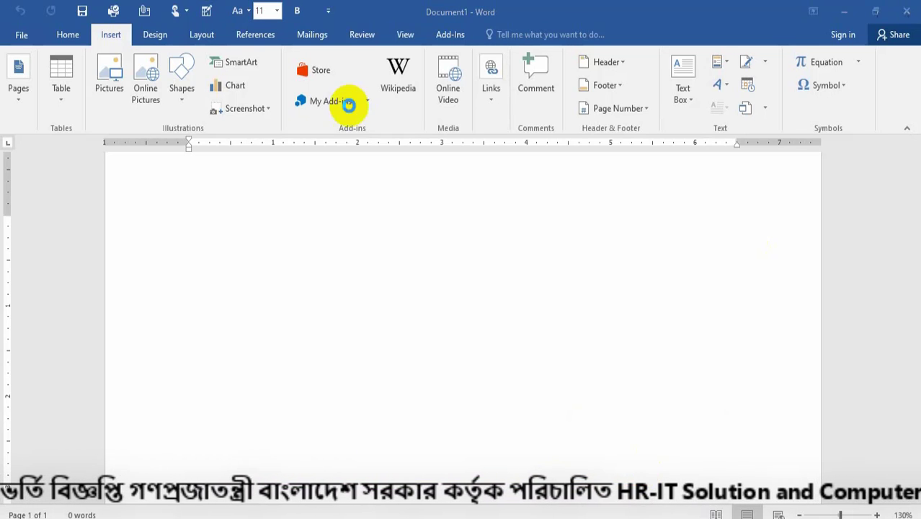
key("super+d")
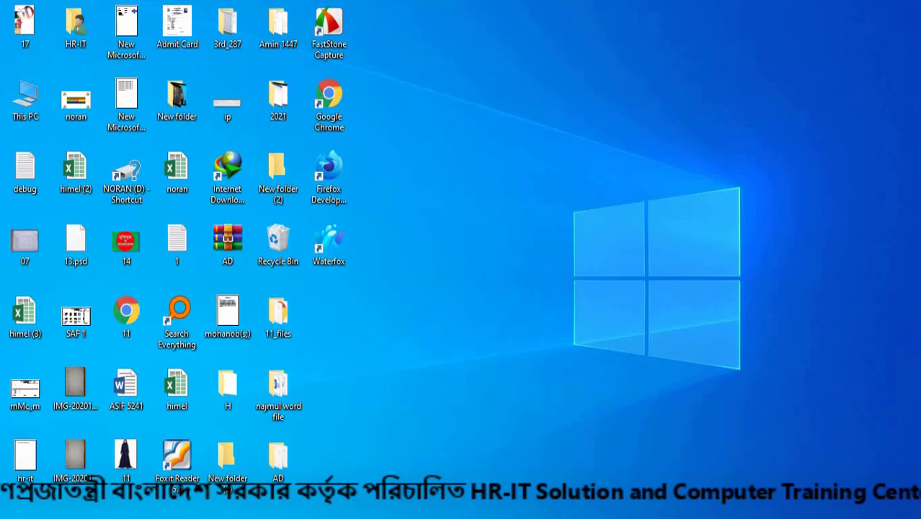
key("super+d")
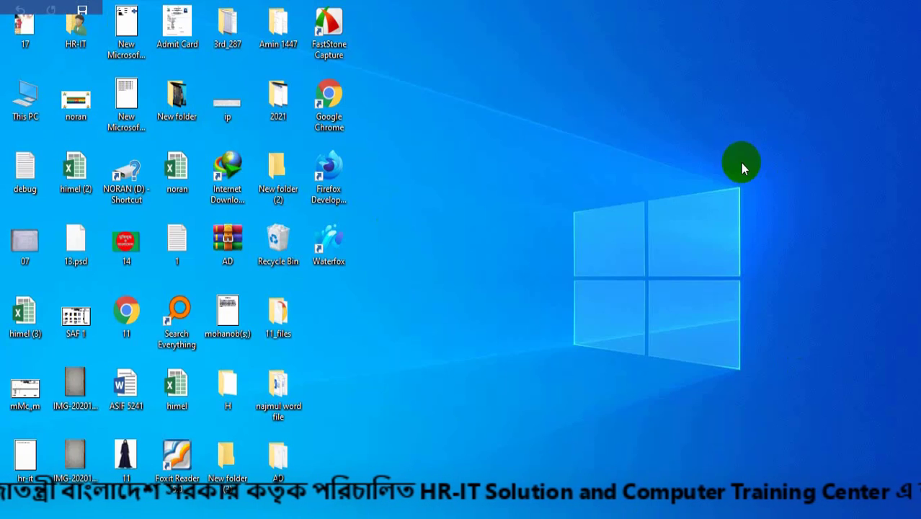
key("super+d")
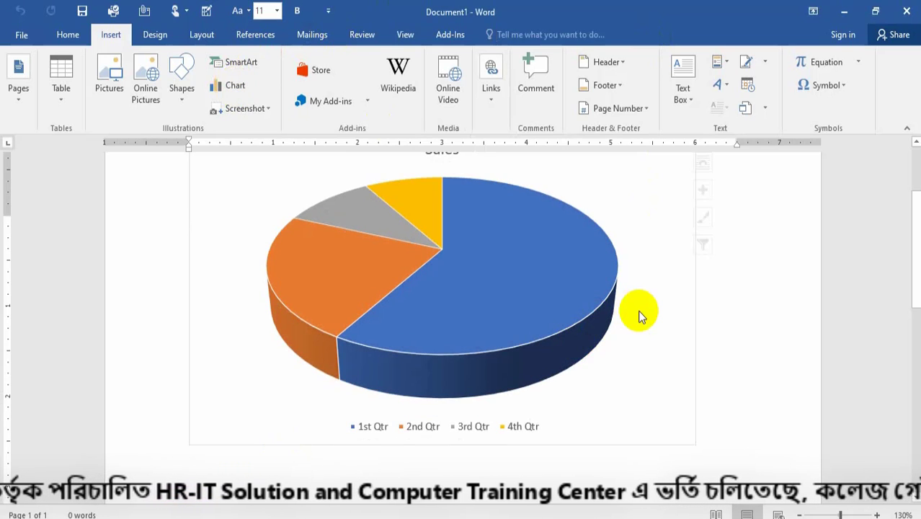
Open the chart's data sheet and rename the first category as Bangladesh.
scroll(613, 314, "up", 3)
scroll(616, 320, "down", 4)
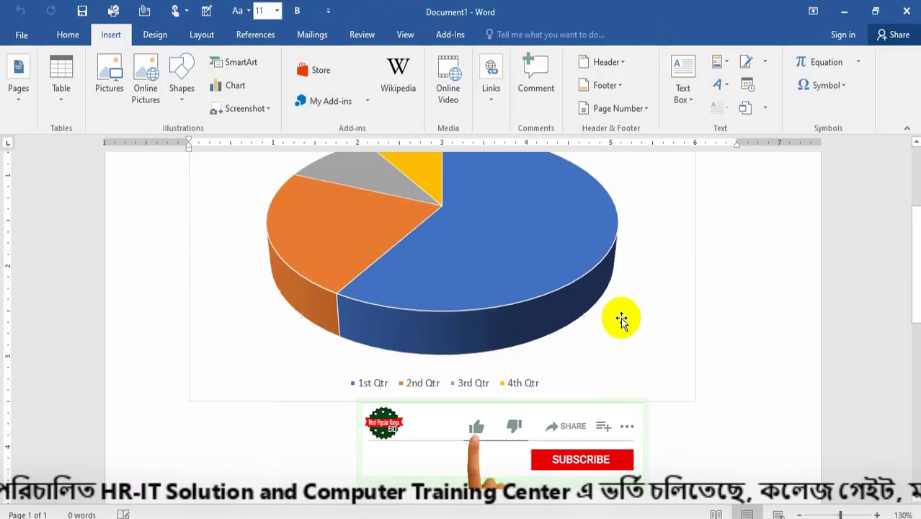
scroll(621, 319, "down", 3)
scroll(622, 317, "up", 5)
left_click(621, 317)
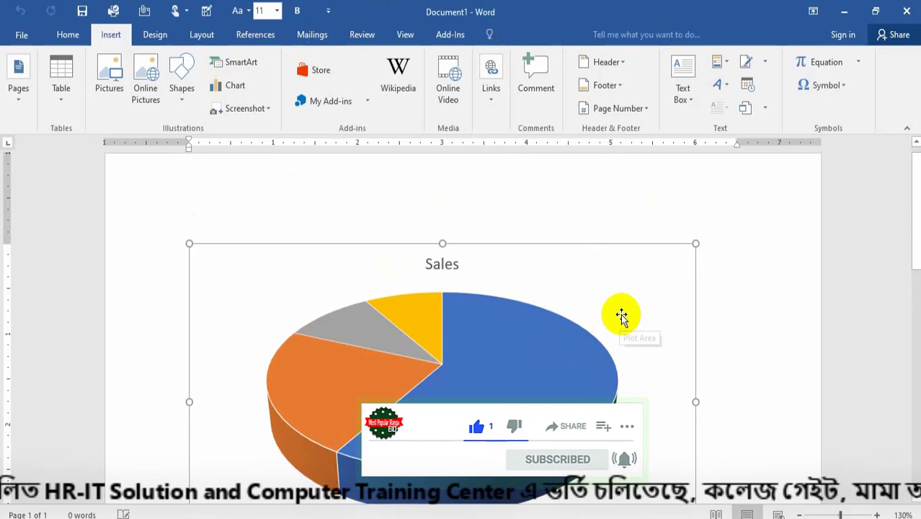
scroll(721, 351, "down", 4)
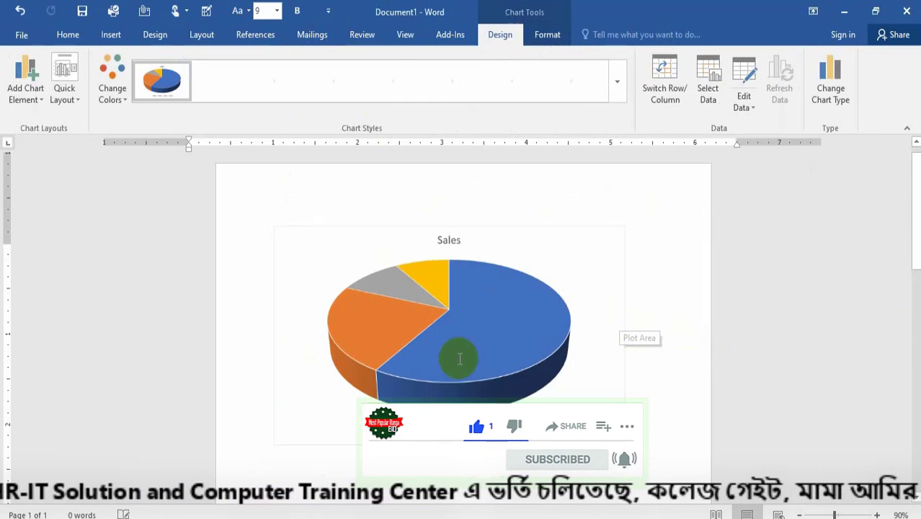
left_click(535, 352)
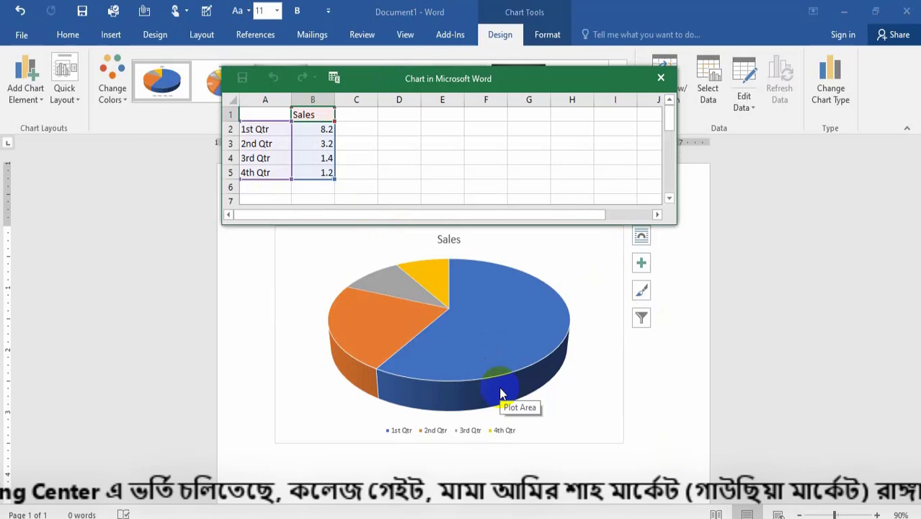
left_click_drag(381, 77, 503, 163)
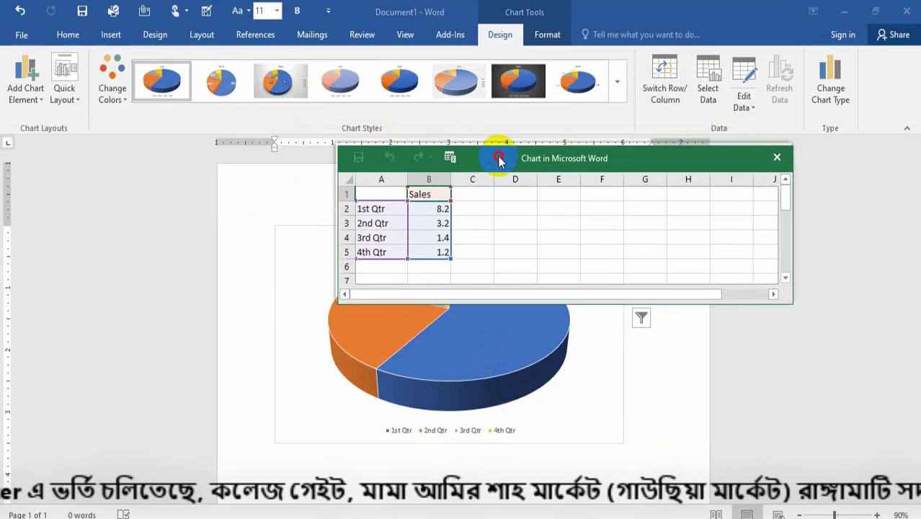
left_click(369, 208)
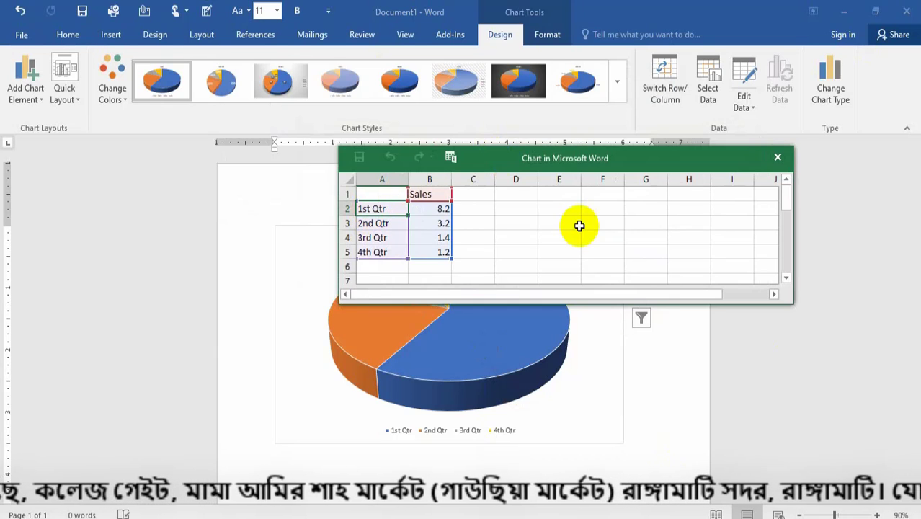
type("Ba")
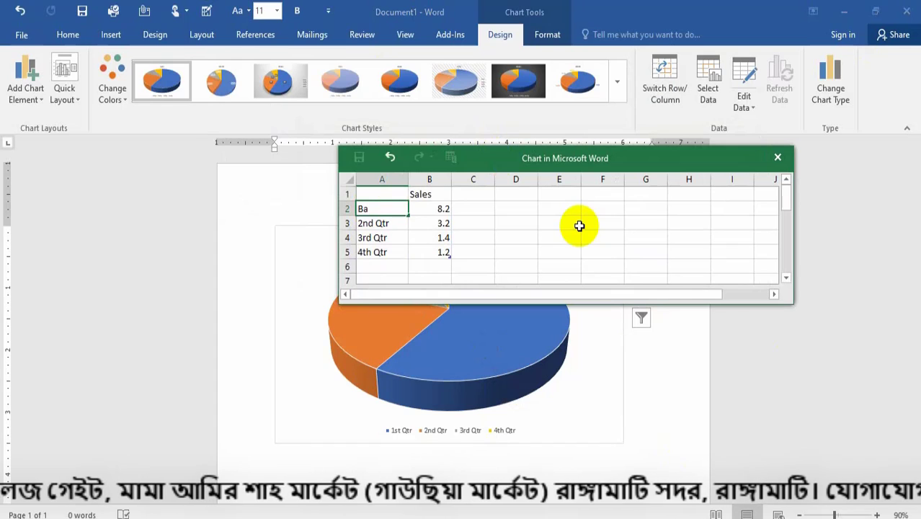
type("ngla")
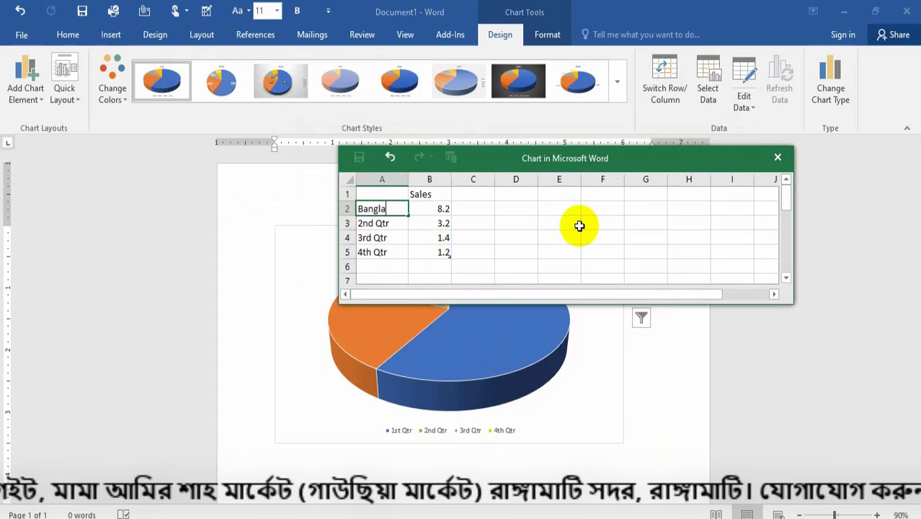
type("desh")
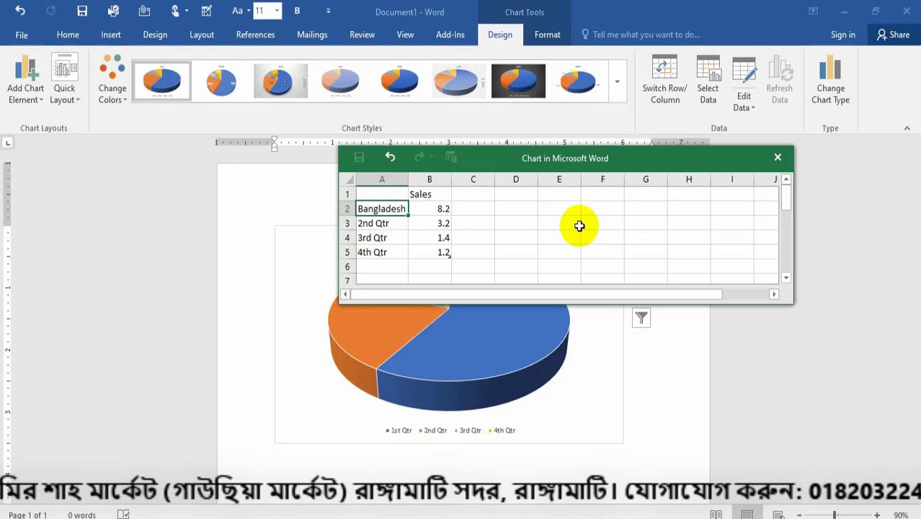
key("Tab")
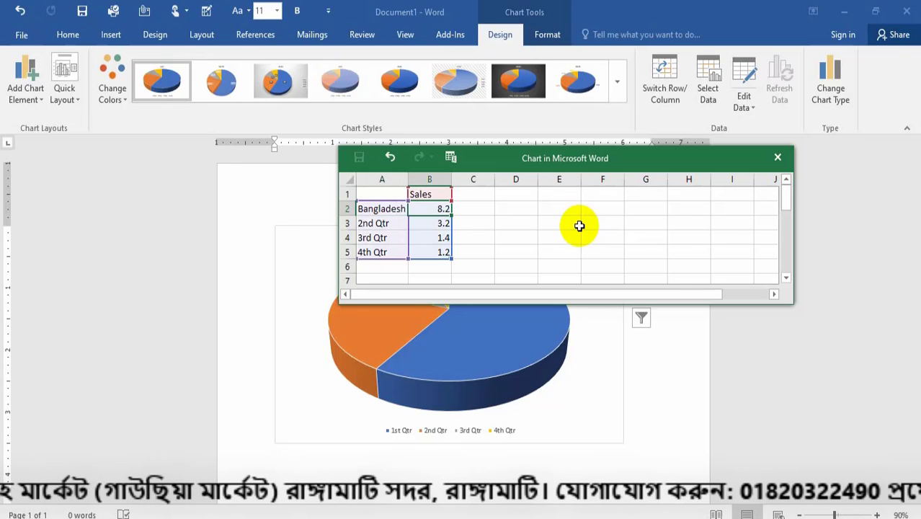
Set the Sales value for Bangladesh to 100000.
left_click(433, 231)
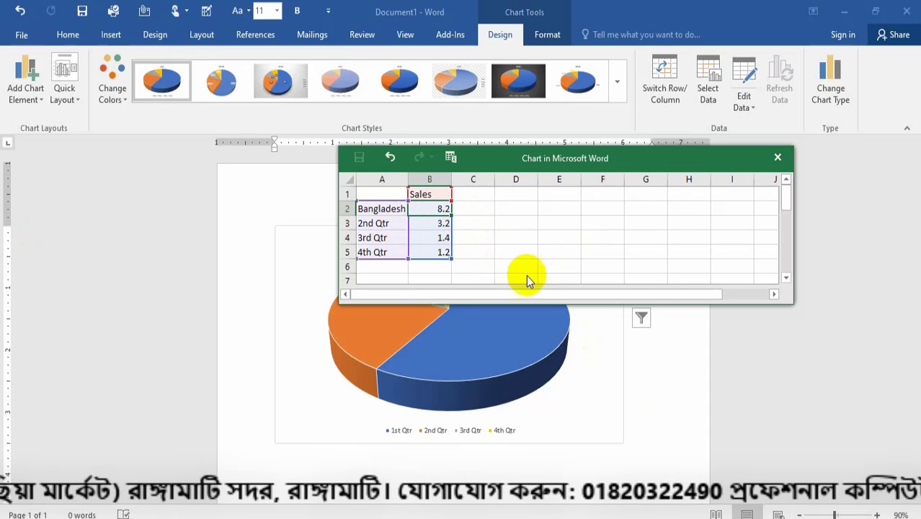
left_click(435, 211)
type("1")
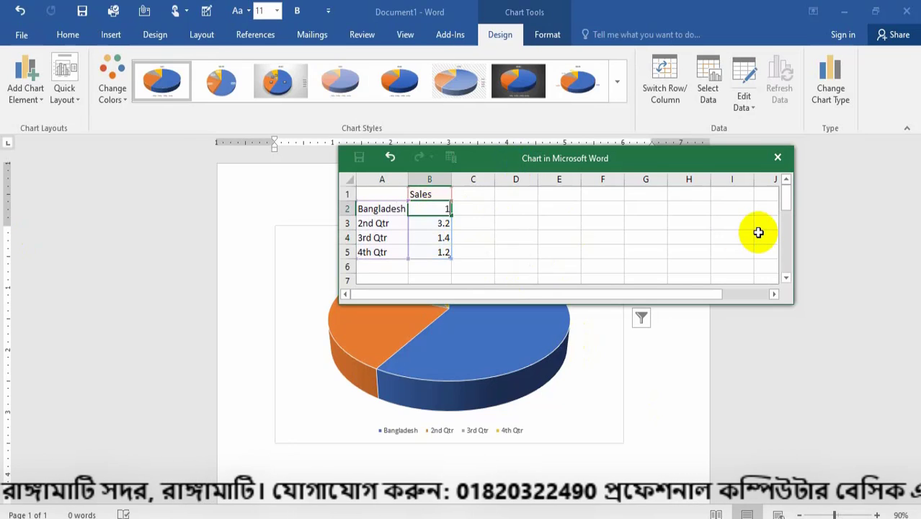
type("00000")
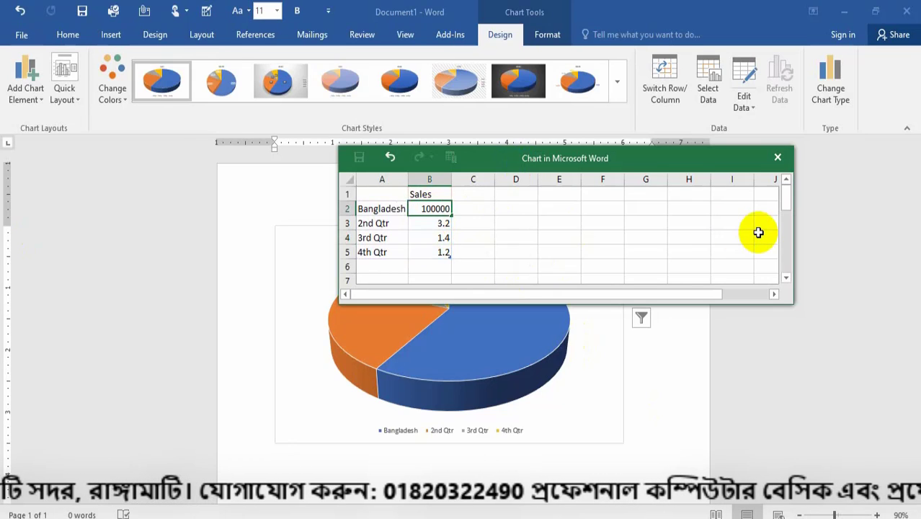
key("Return")
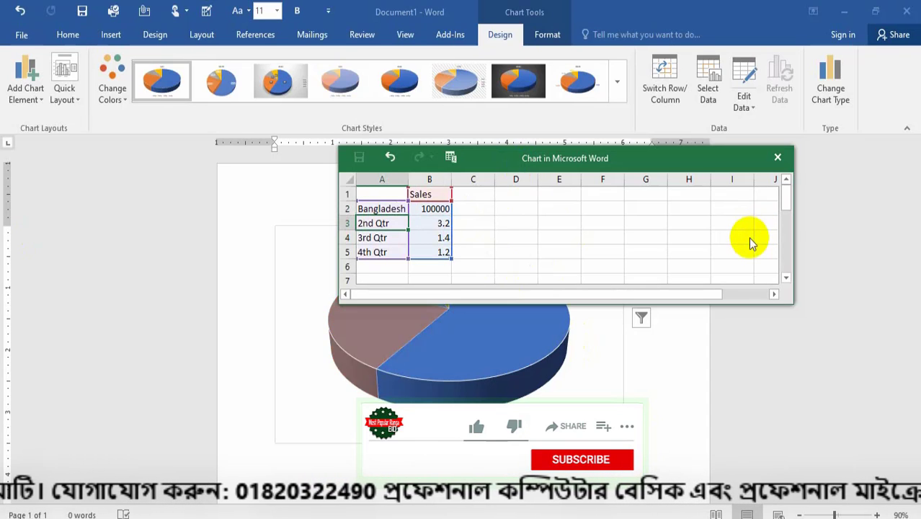
Rename the second category as India and set its Sales value to 80000.
key("BackSpace")
type("Indi")
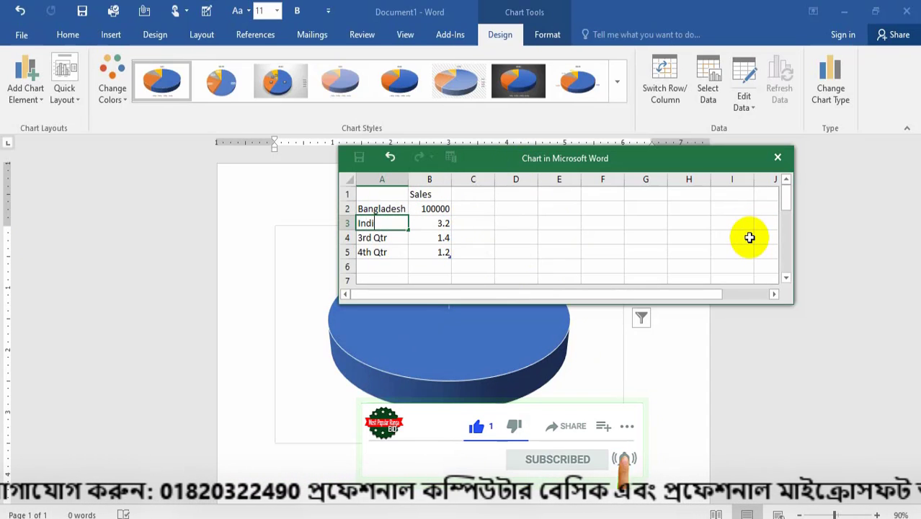
type("a")
key("Tab")
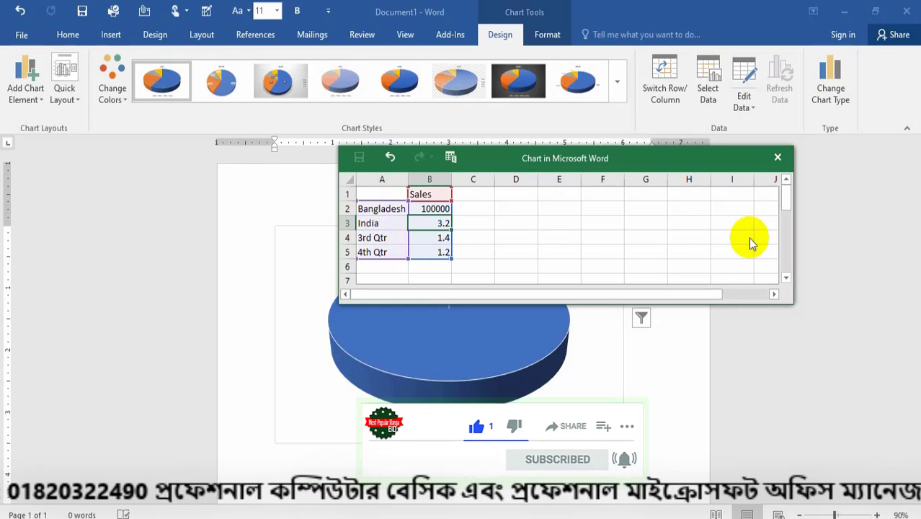
type("80000")
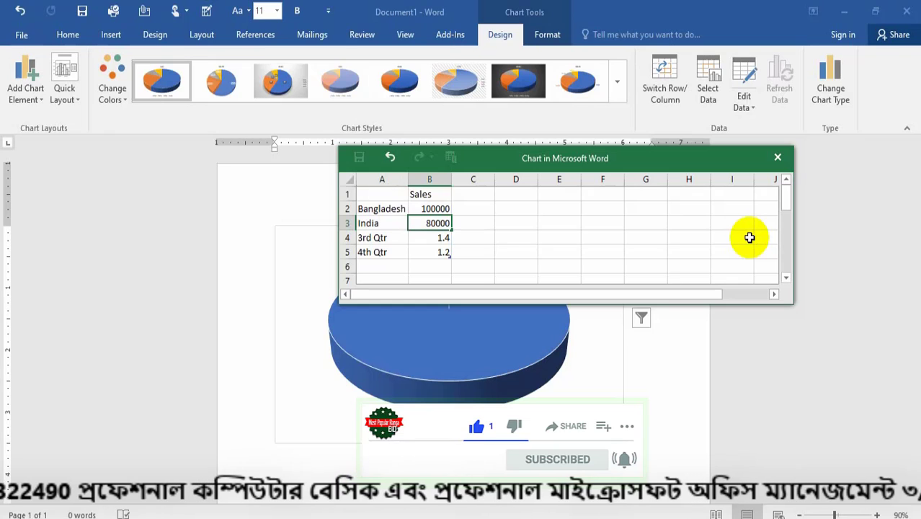
Rename the third category as Pakistan and set its Sales value to 70000.
key("Return")
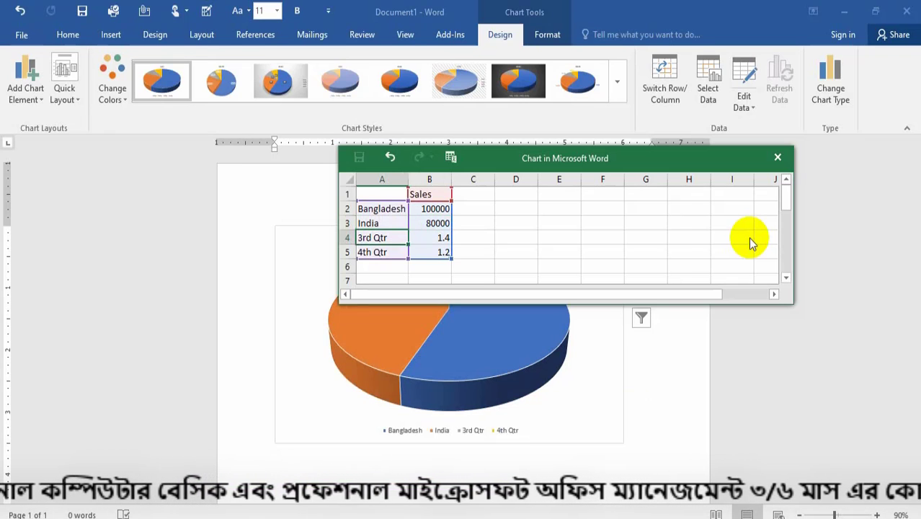
type("Pakistan")
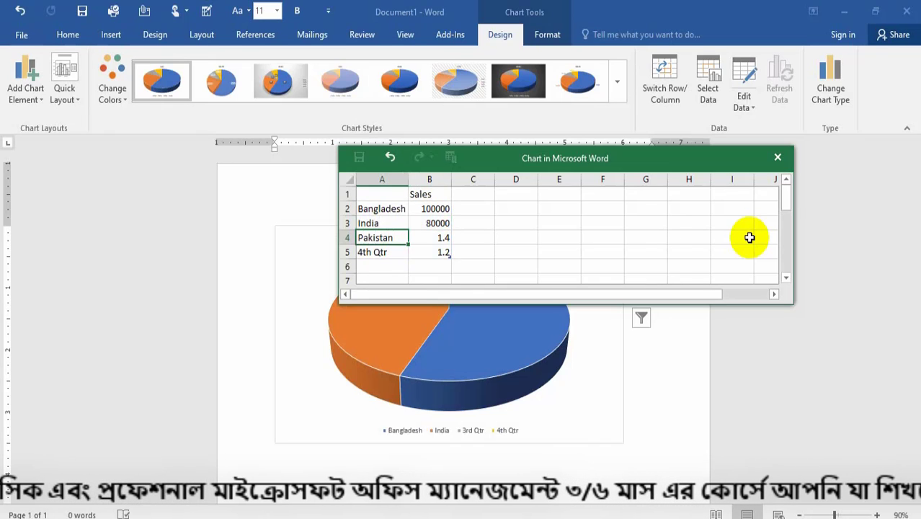
key("Tab")
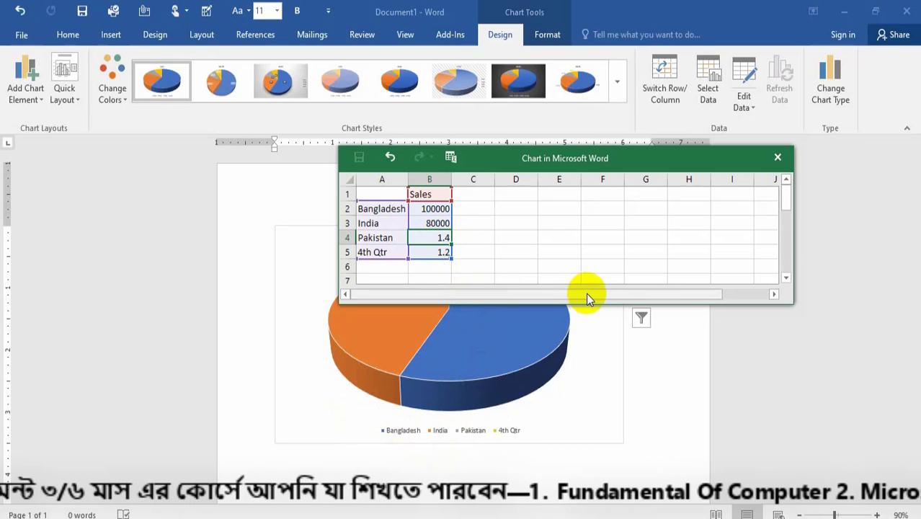
type("70")
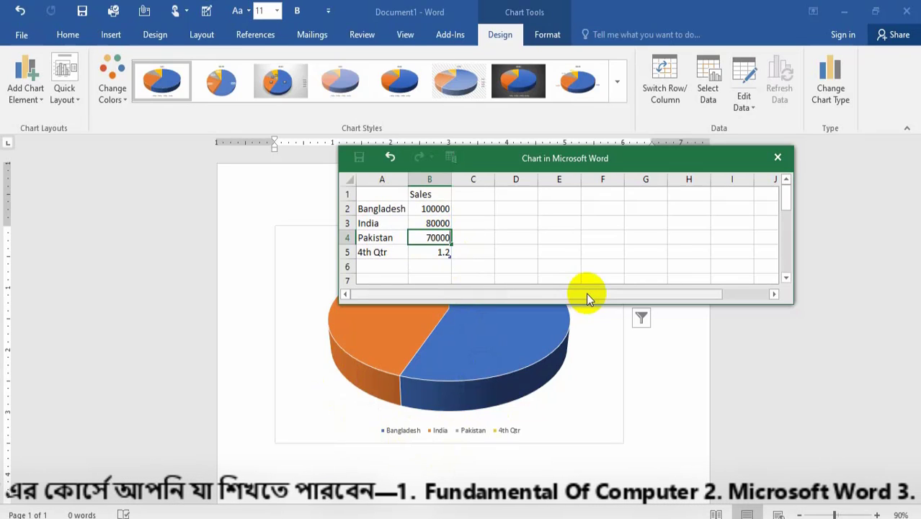
type("000")
key("Tab")
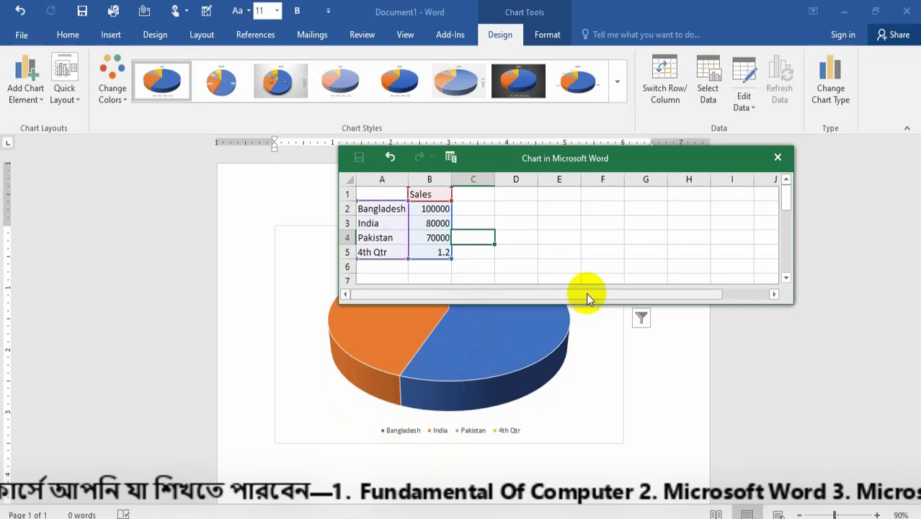
Rename the fourth category as Napel, set its Sales value to 200000, and close the data sheet.
key("Tab")
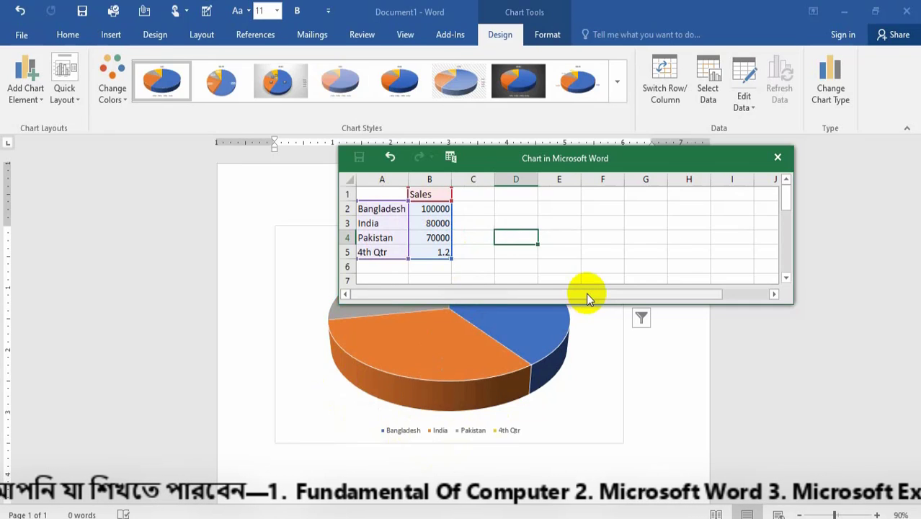
key("Left")
key("Left")
key("Left")
key("Down")
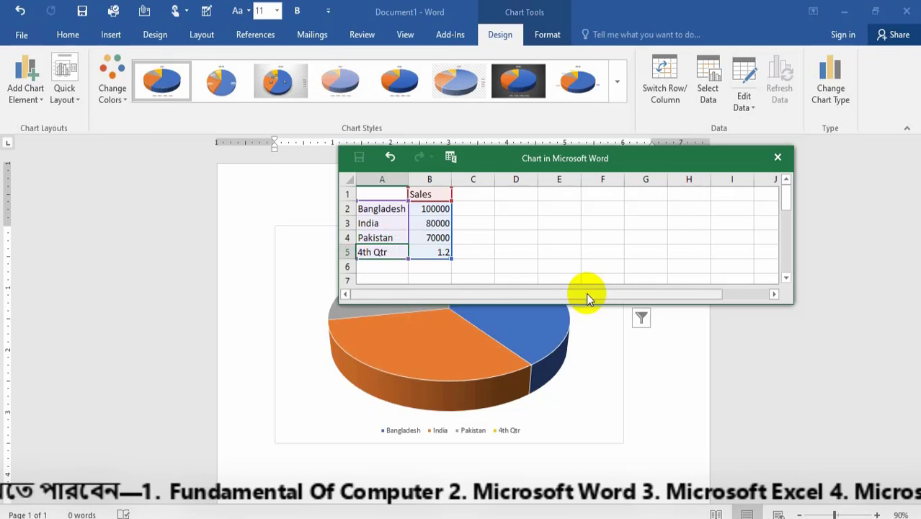
type("Nam")
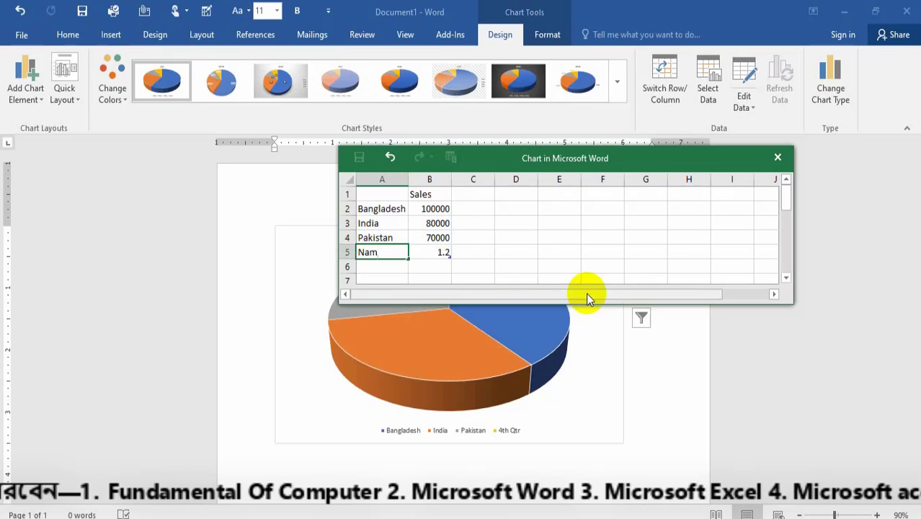
type("l")
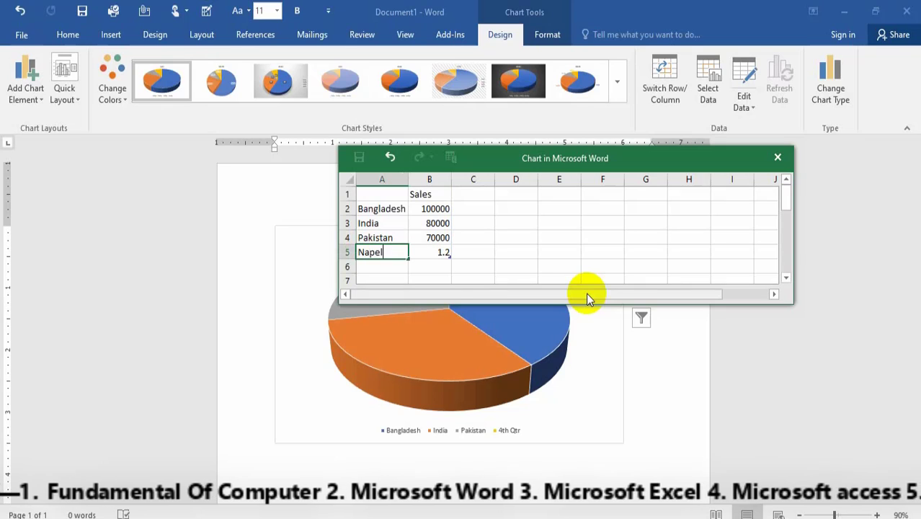
key("Tab")
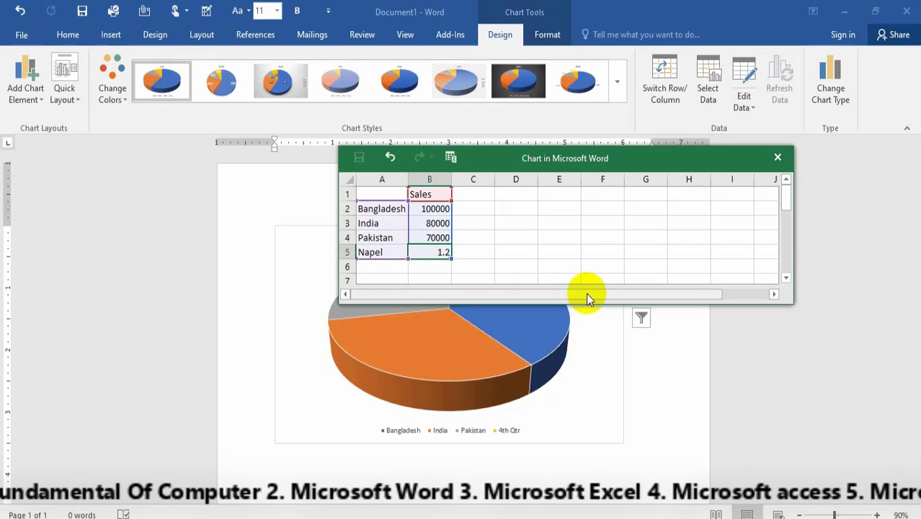
type("200000")
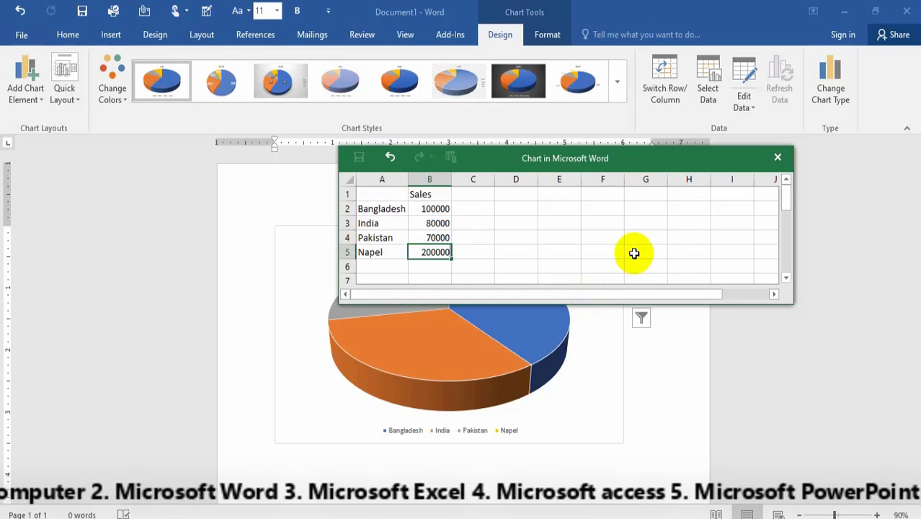
left_click(681, 207)
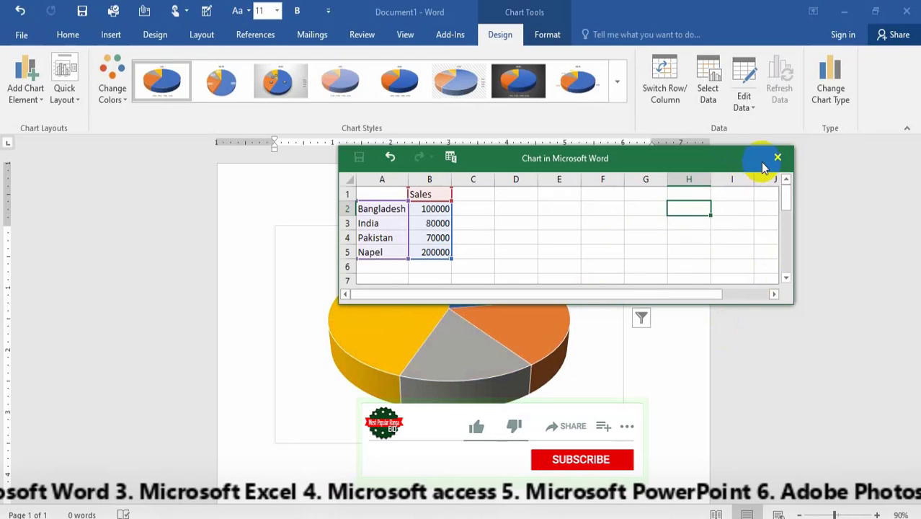
left_click(777, 159)
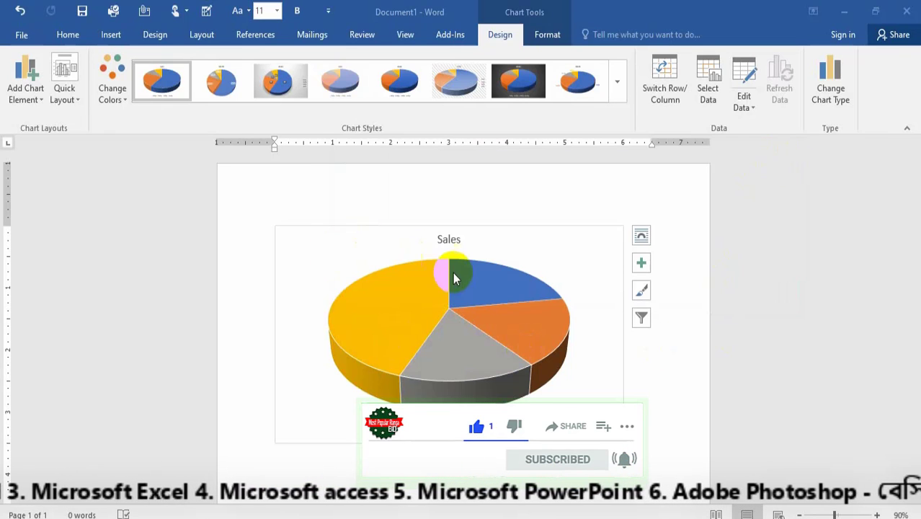
Turn on data labels for the pie chart and set them to the Data Callout style.
left_click(454, 275)
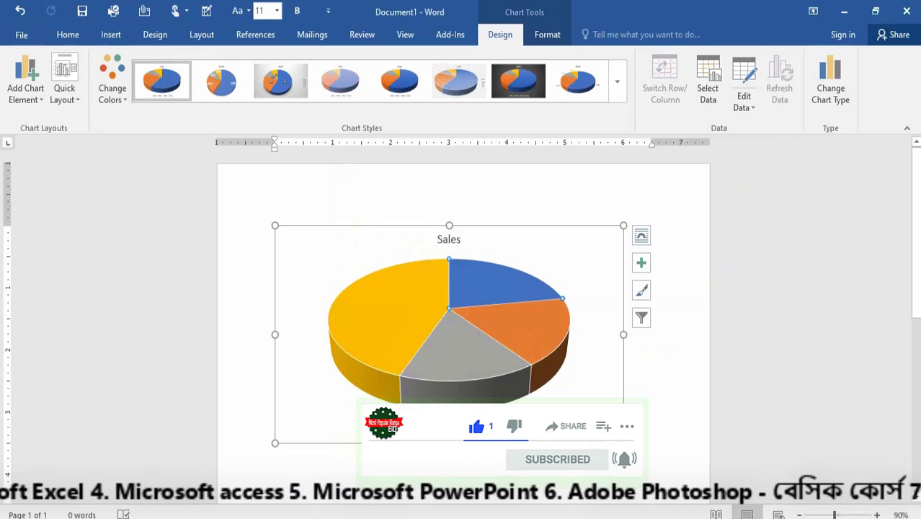
left_click(643, 265)
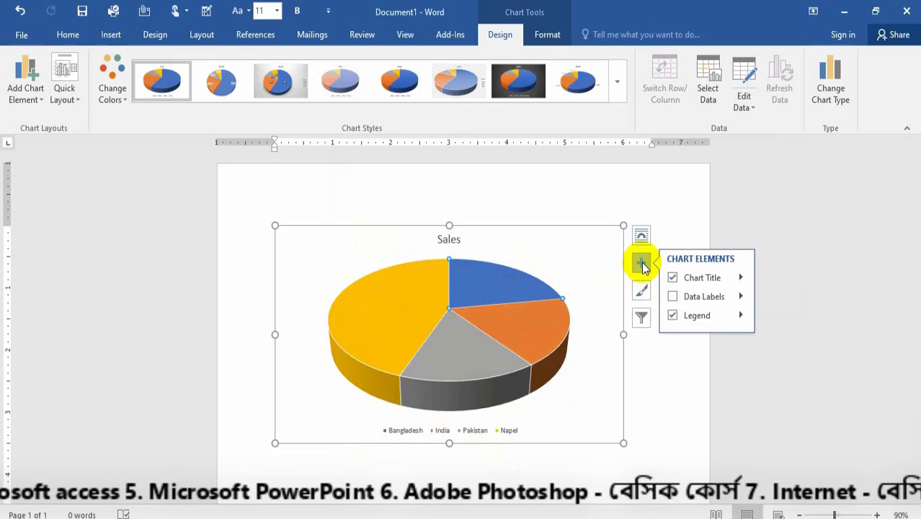
left_click(672, 297)
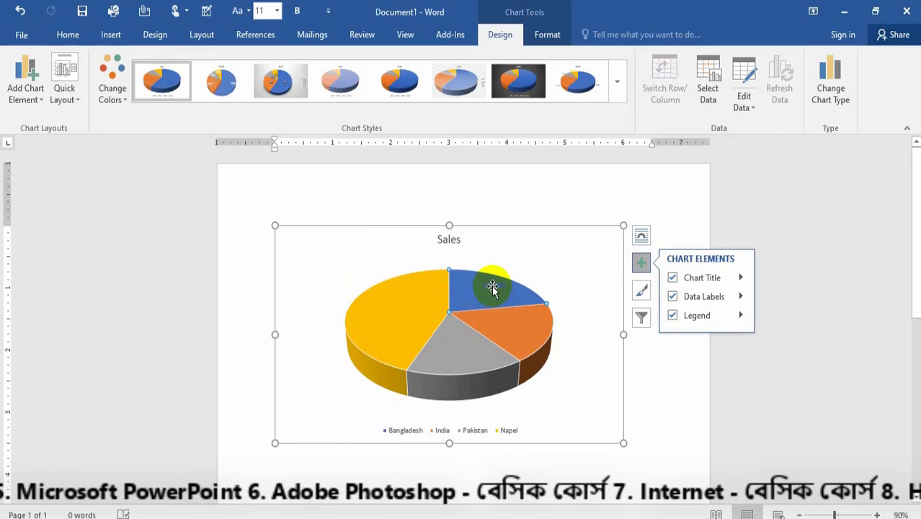
left_click(508, 338)
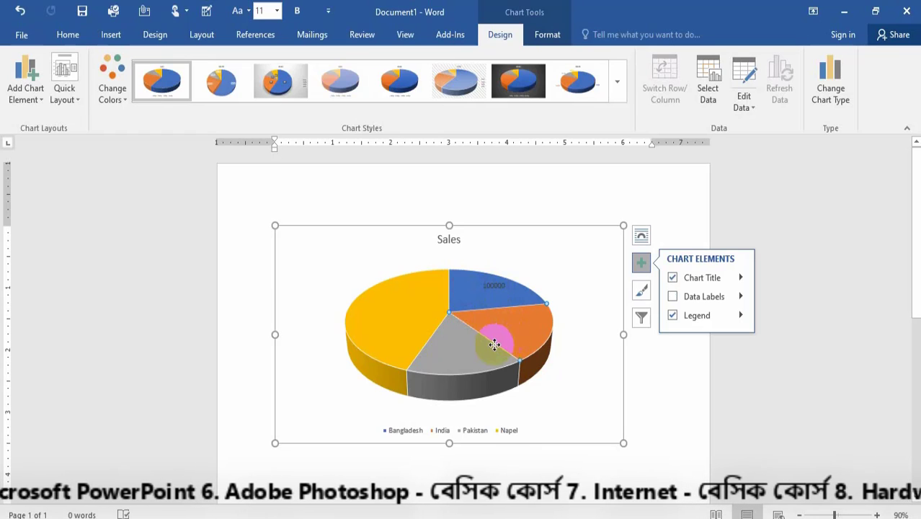
left_click(465, 354)
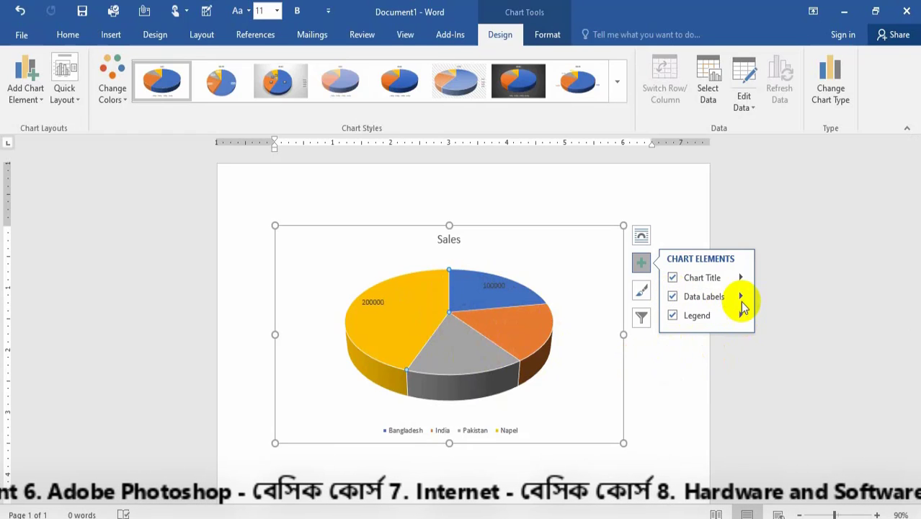
left_click(742, 297)
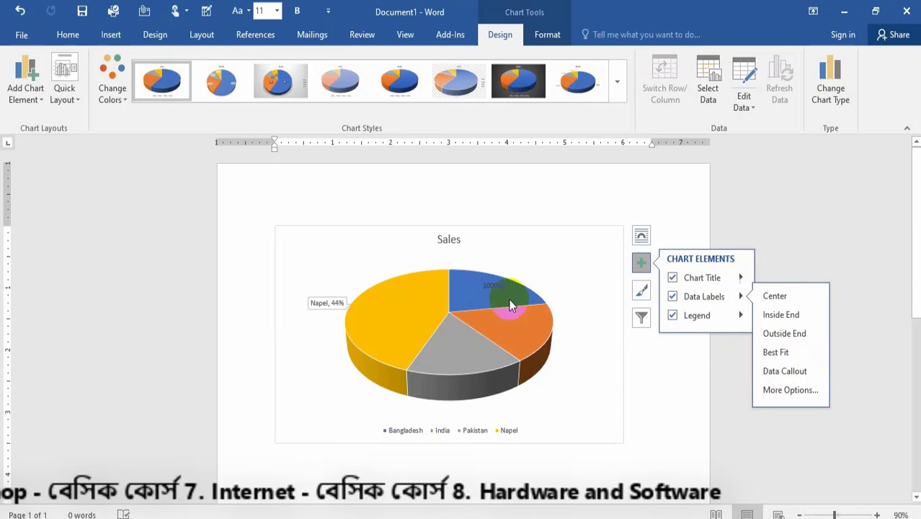
left_click(791, 372)
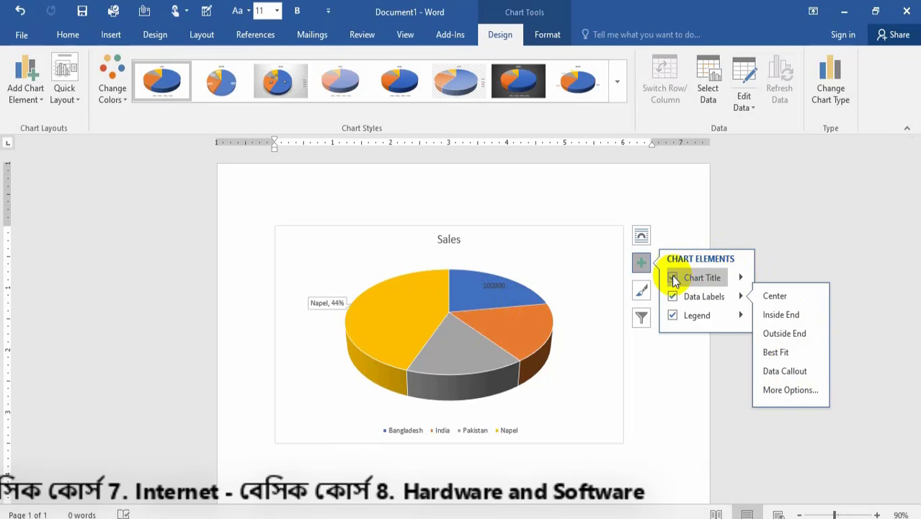
left_click(641, 261)
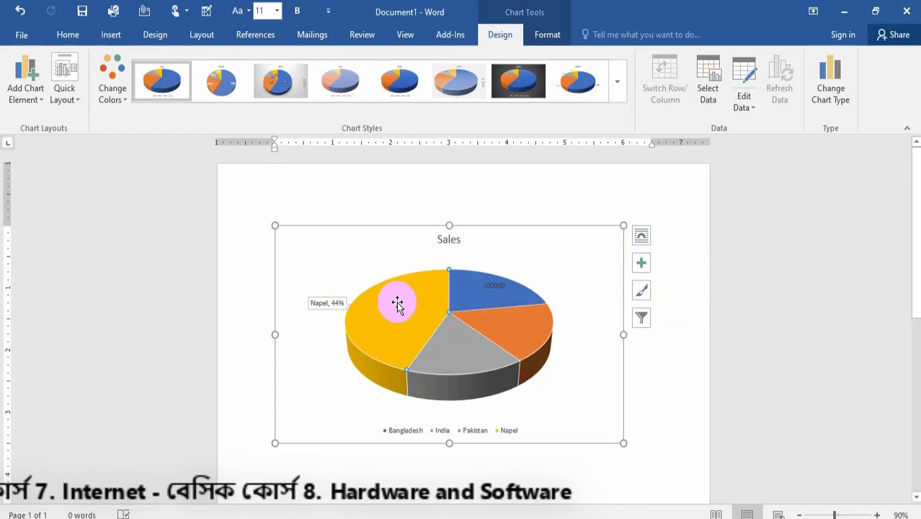
Try a chart style with percentage labels on the pie chart.
left_click(528, 326)
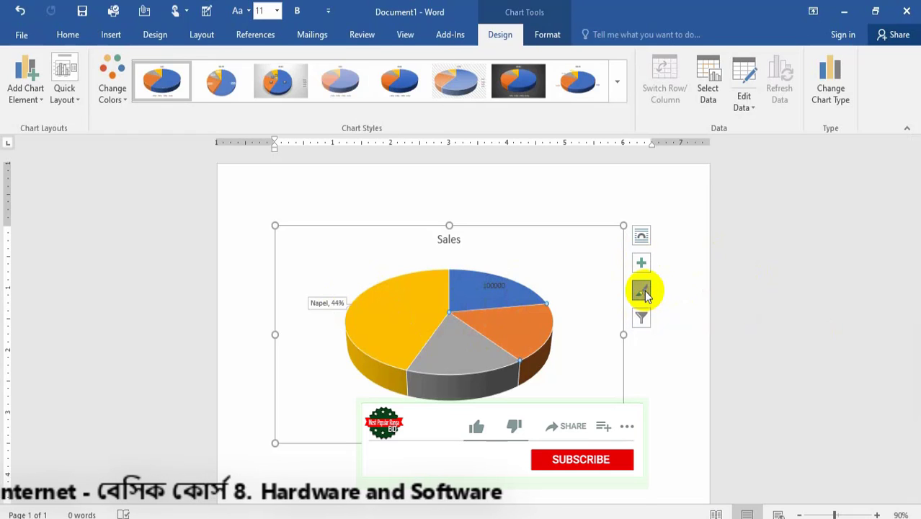
left_click(644, 291)
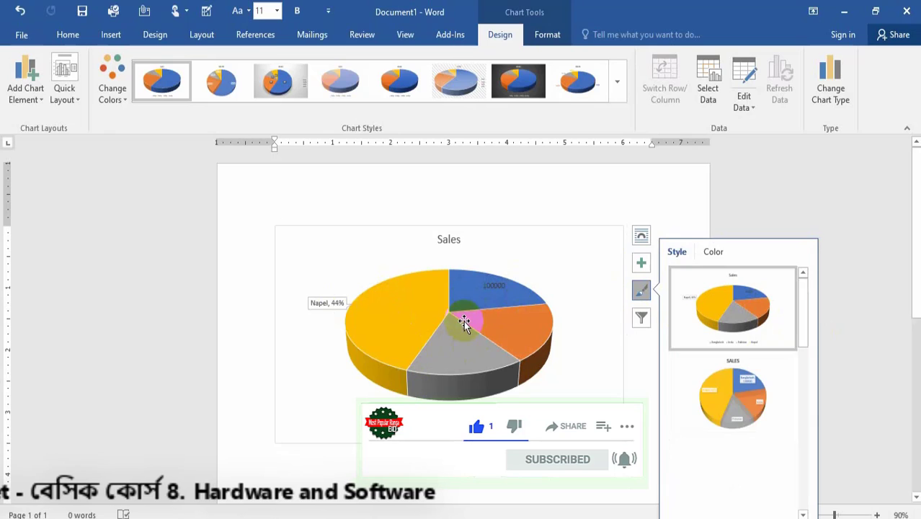
scroll(724, 352, "down", 5)
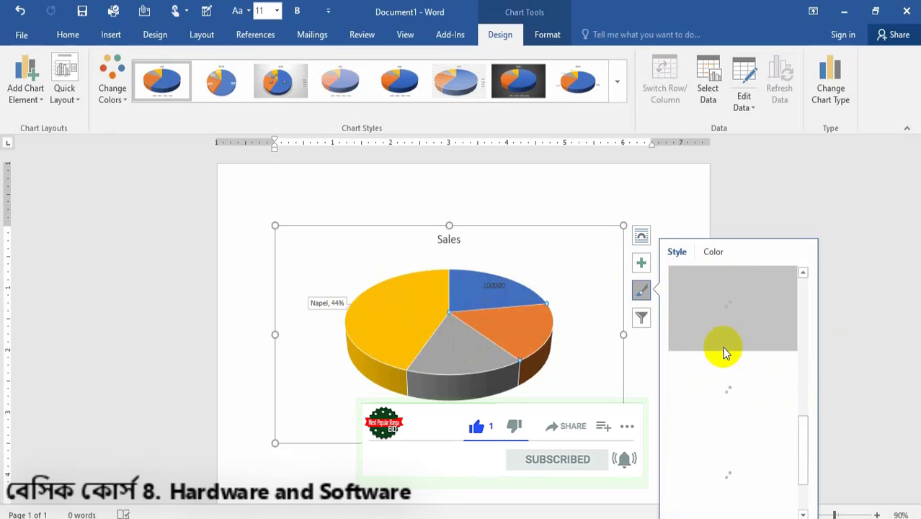
left_click(799, 338)
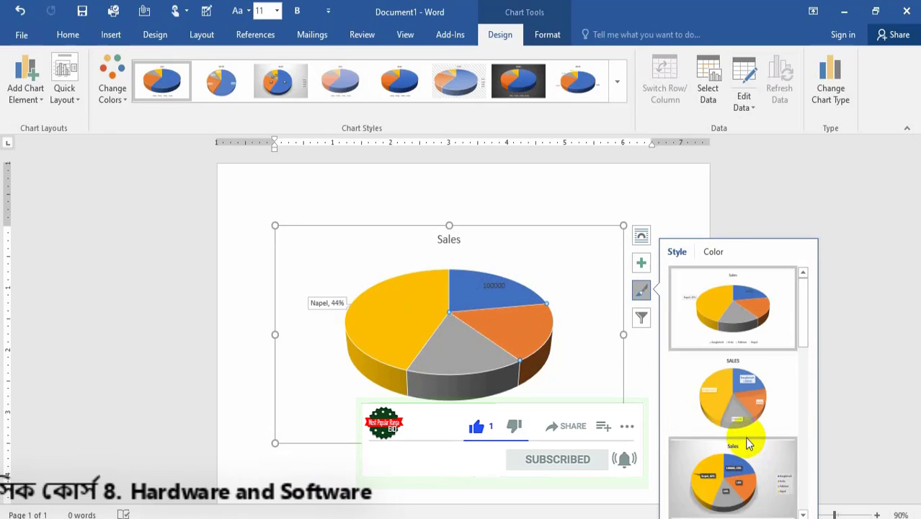
scroll(751, 438, "down", 5)
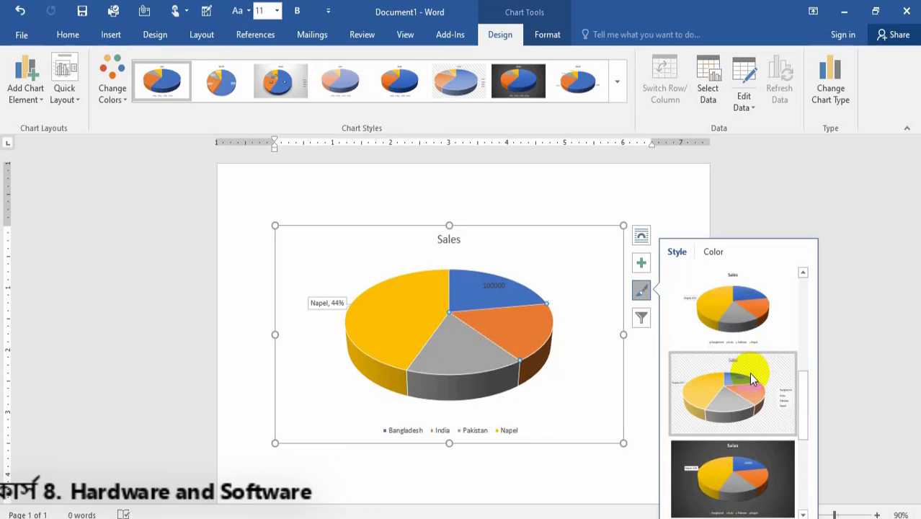
scroll(749, 373, "down", 3)
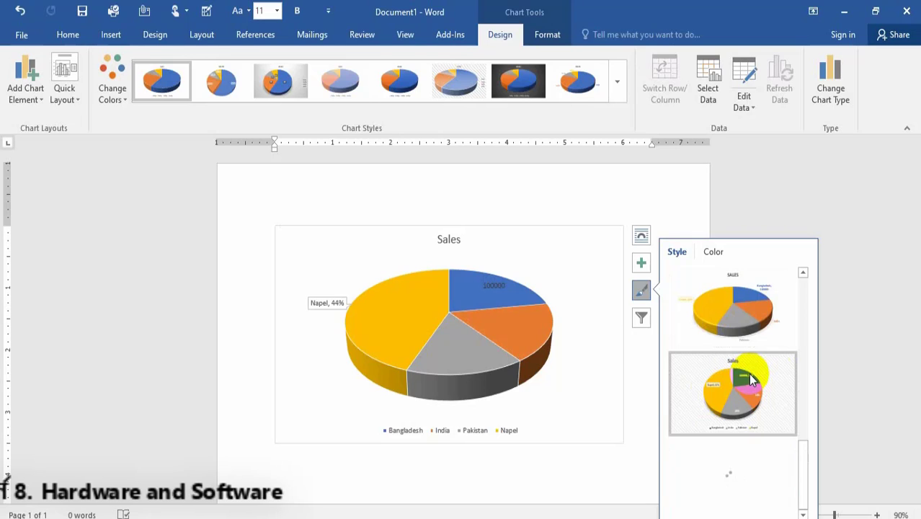
left_click(742, 418)
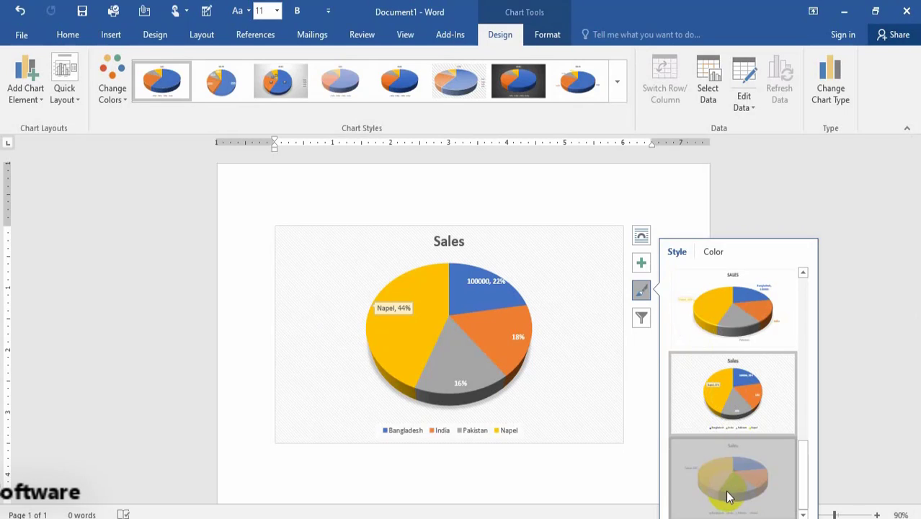
Apply the chart style with an uppercase SALES title and category, value and percentage labels.
left_click(724, 305)
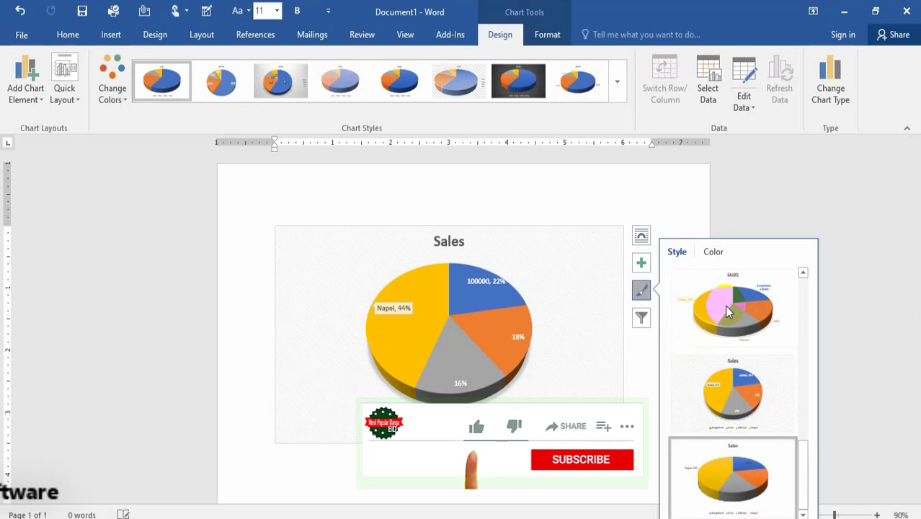
left_click(726, 306)
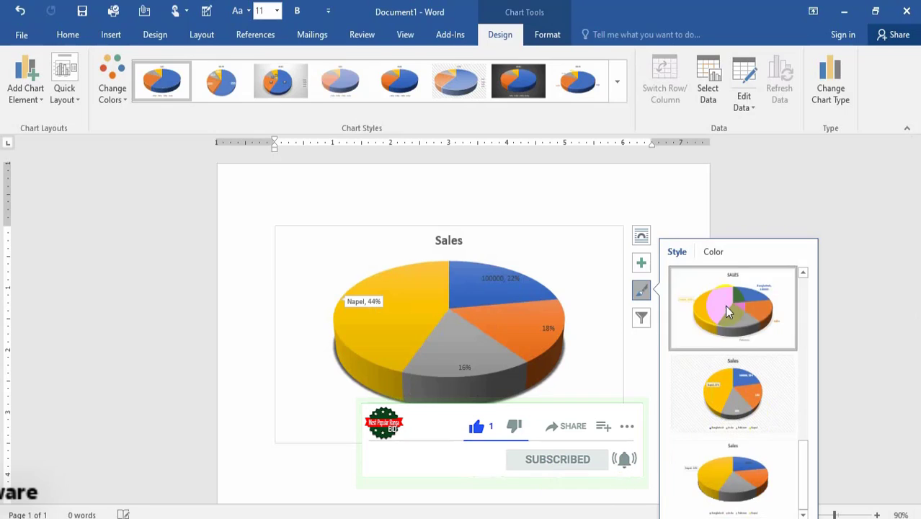
left_click(569, 240)
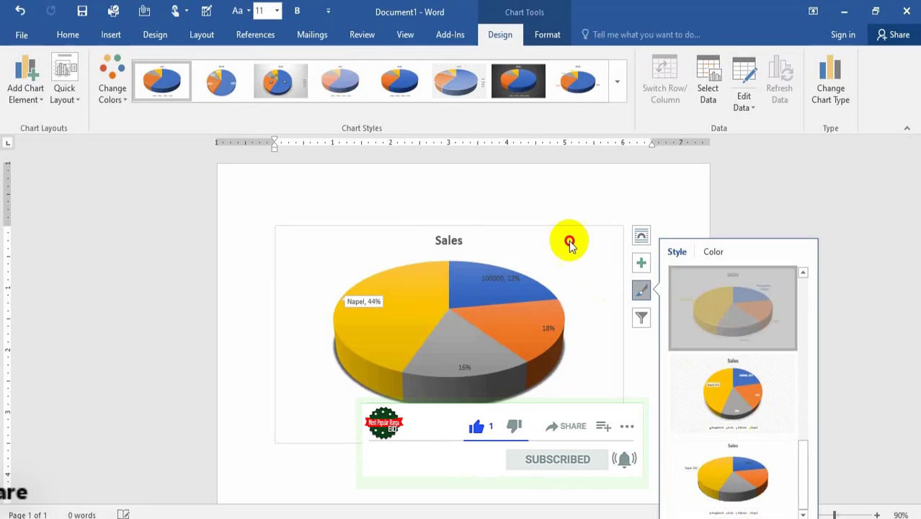
left_click(644, 265)
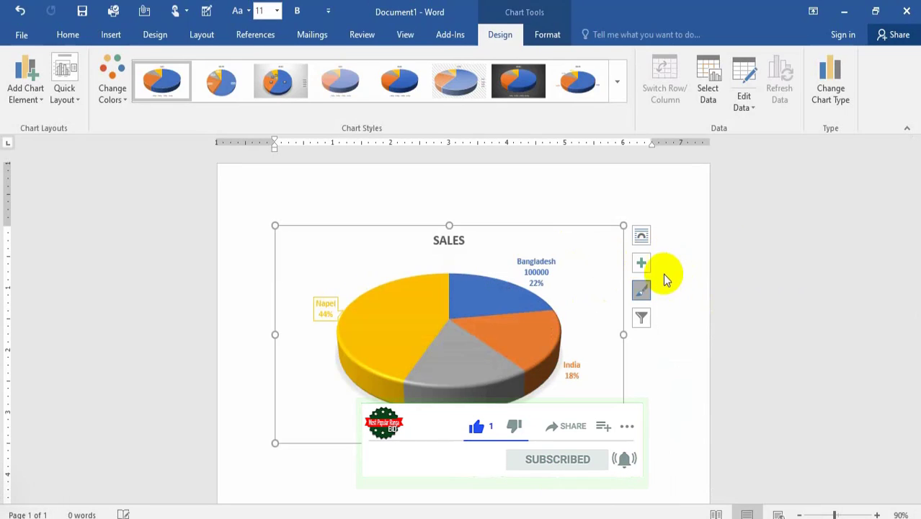
left_click(643, 269)
left_click(642, 269)
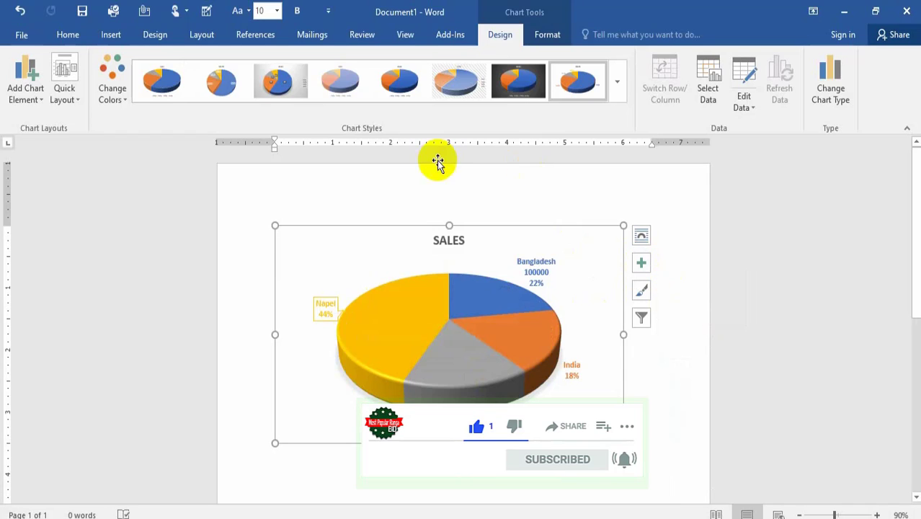
left_click(420, 203)
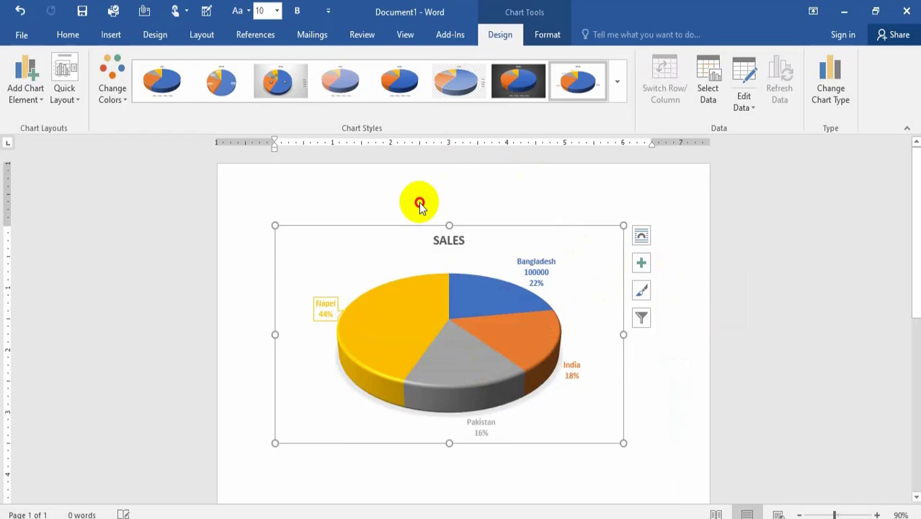
left_click(678, 309)
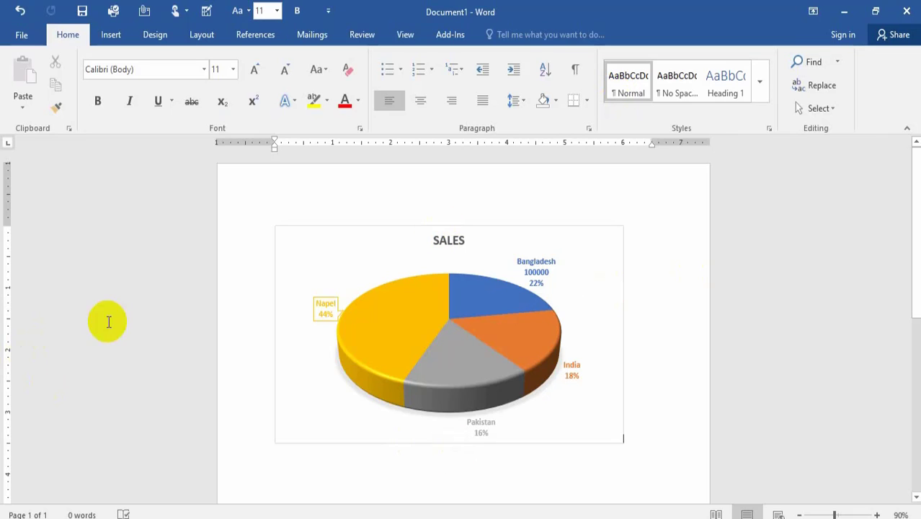
left_click(208, 70)
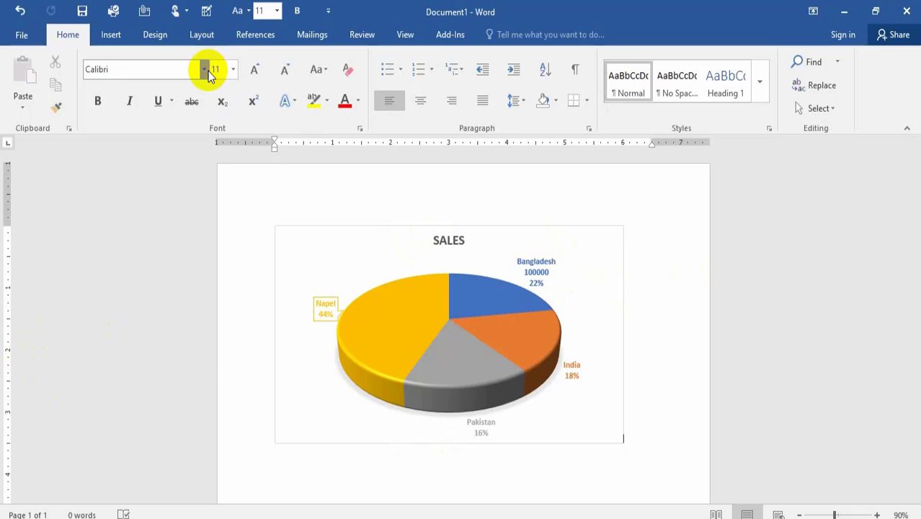
left_click(205, 70)
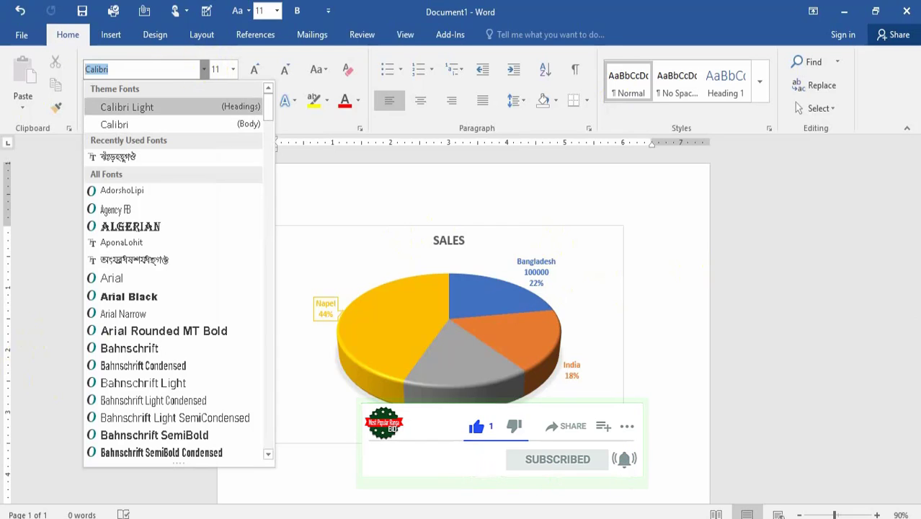
left_click(699, 260)
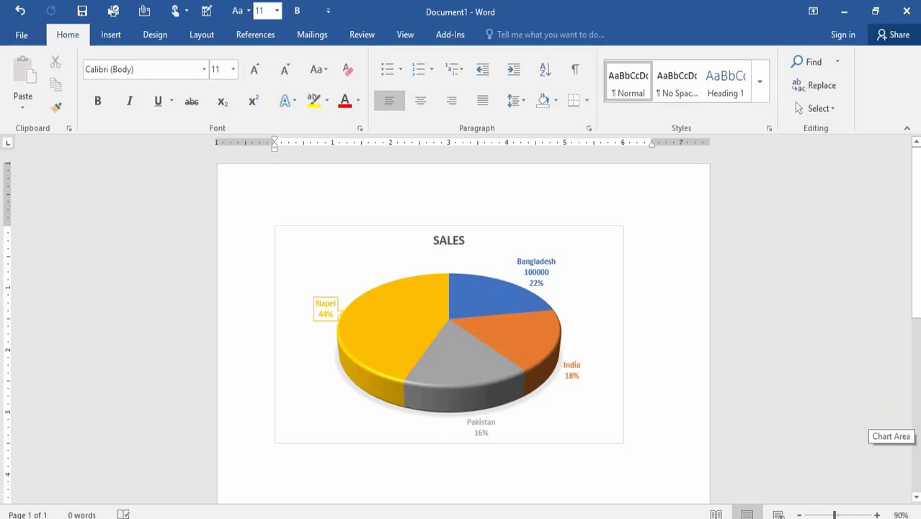
left_click(698, 294)
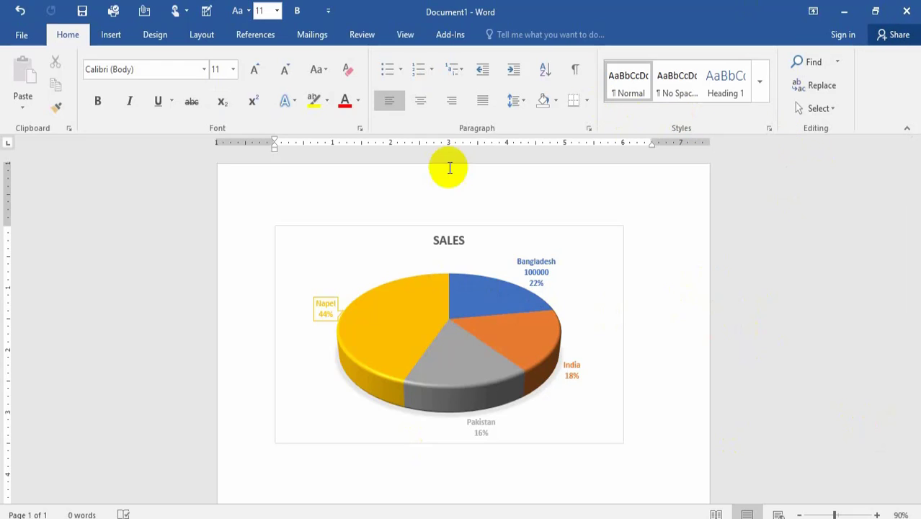
left_click(117, 35)
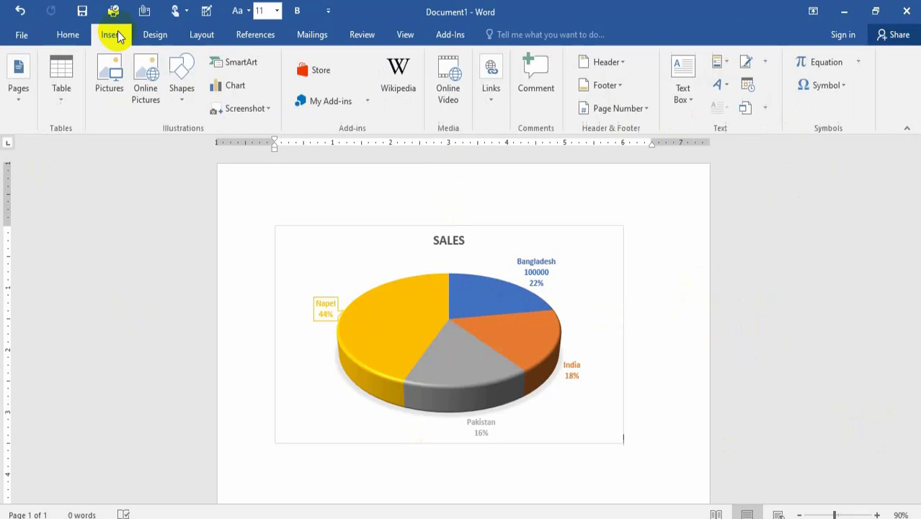